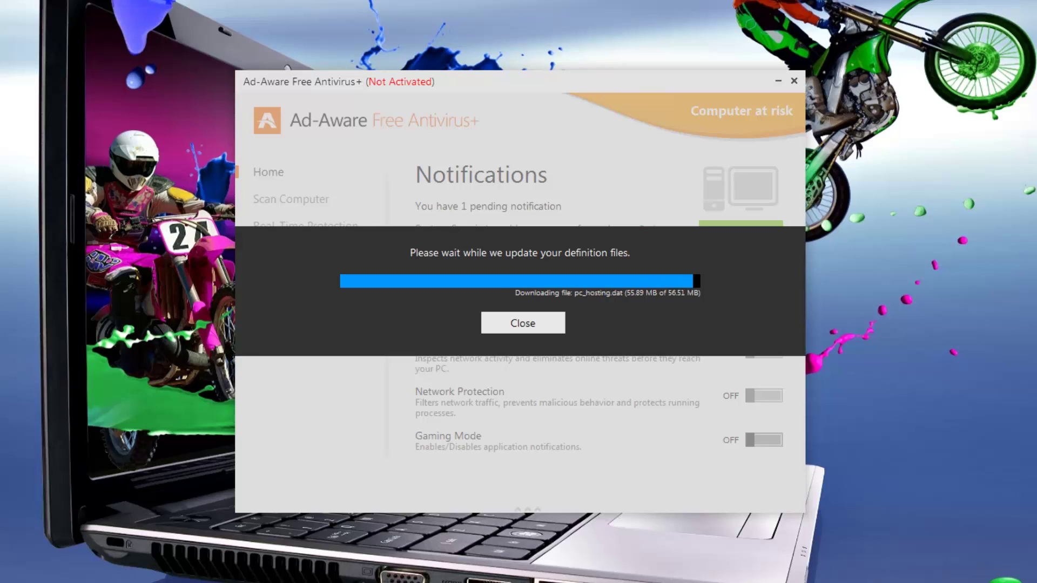
Close the definition files update message.
left_click(506, 320)
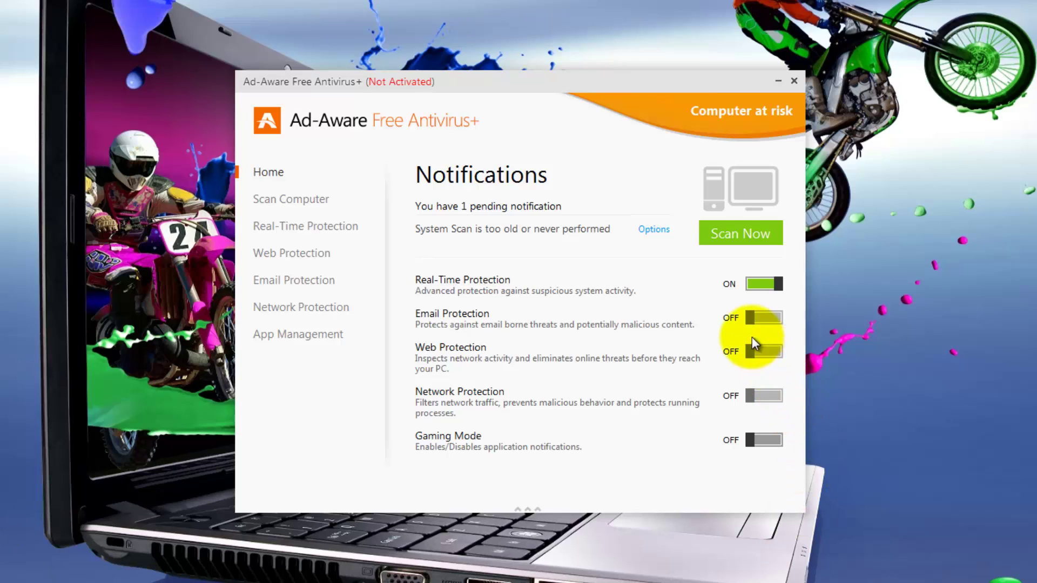
Try to turn on Email Protection, Web Protection and Network Protection, dismissing each upgrade offer.
left_click(749, 319)
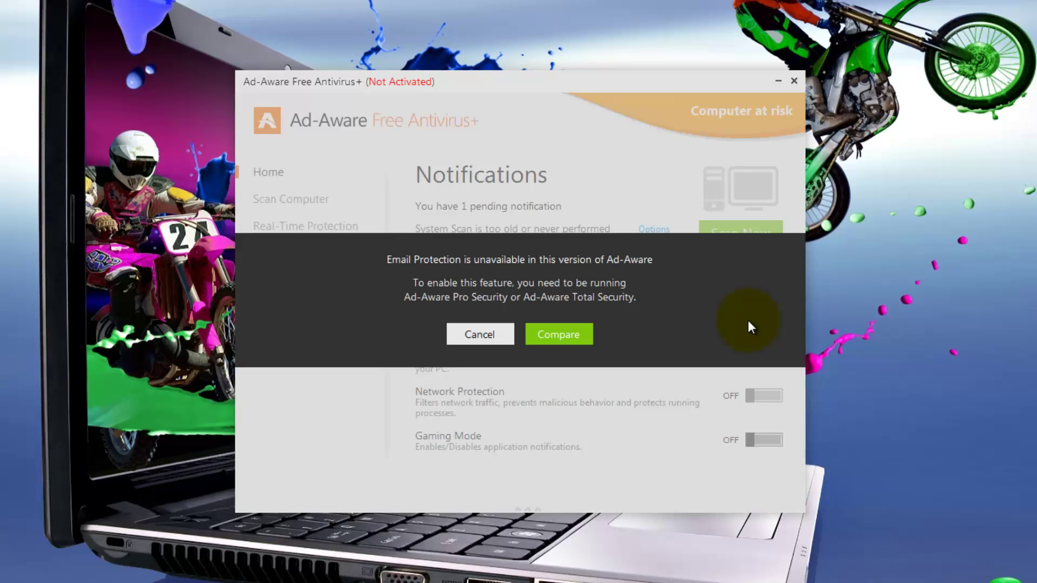
left_click(485, 340)
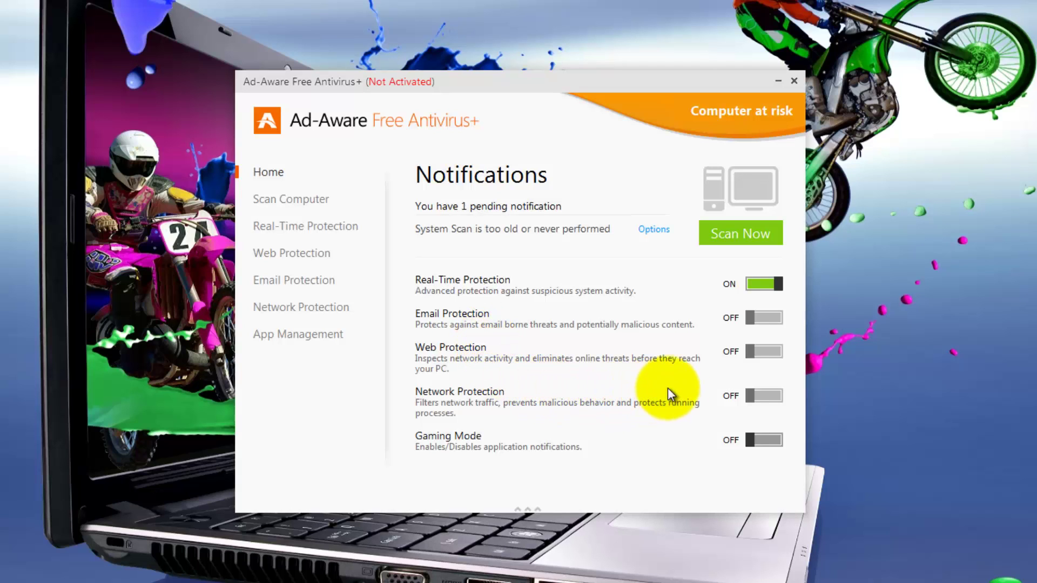
left_click(753, 354)
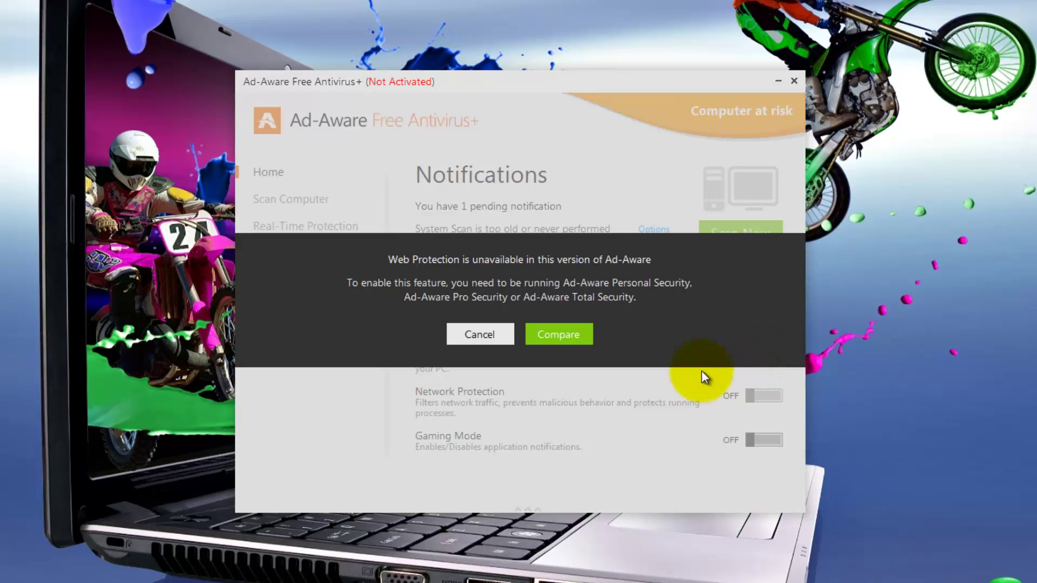
left_click(481, 342)
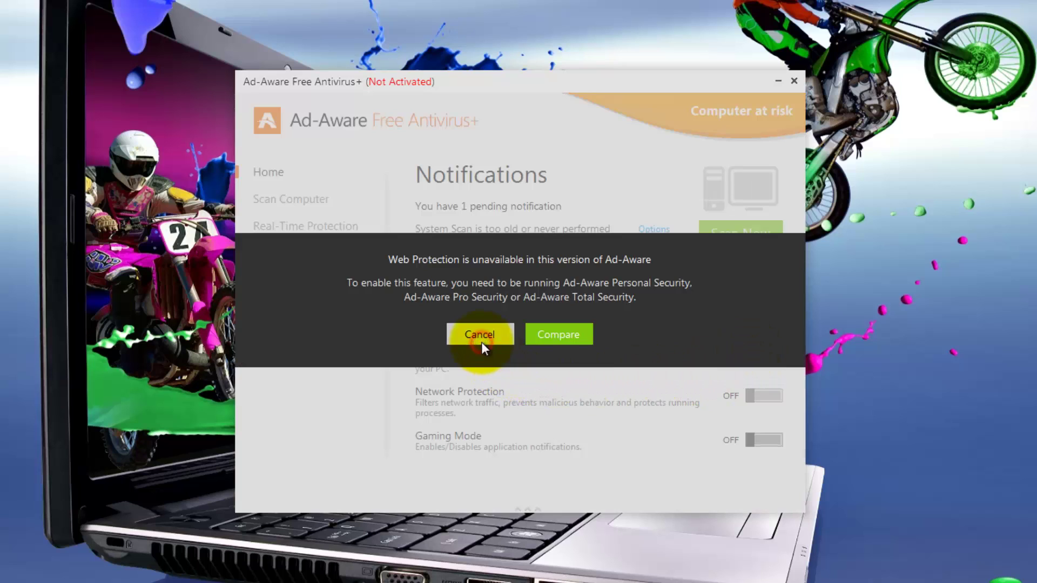
left_click(748, 399)
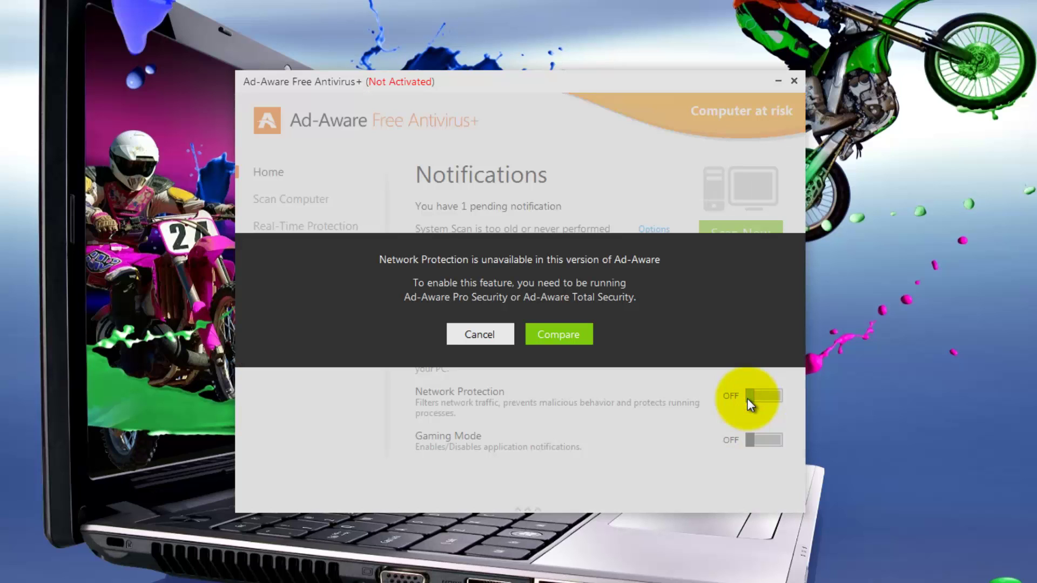
left_click(481, 339)
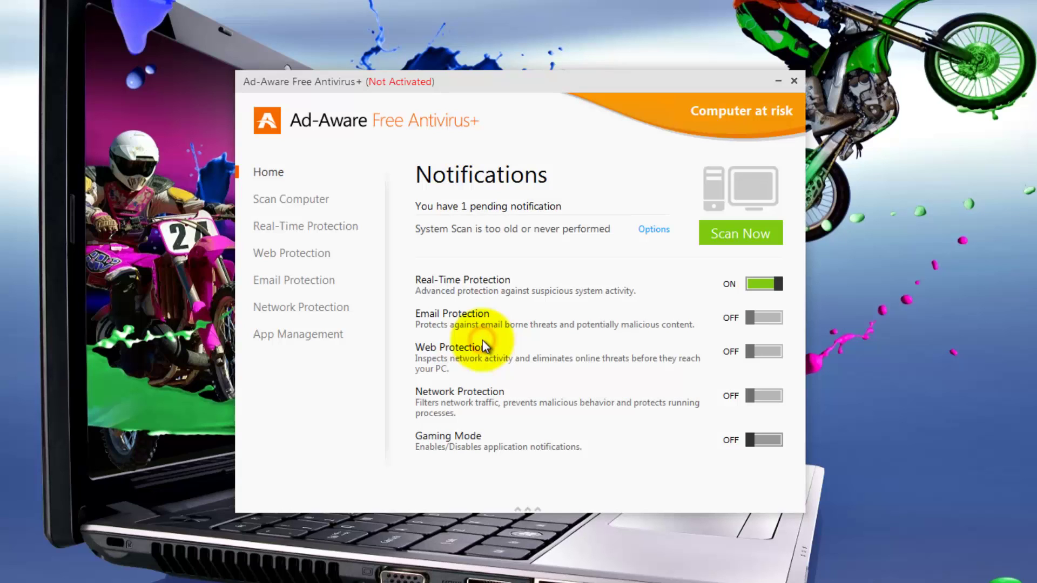
Turn Gaming Mode on and back off.
left_click(752, 442)
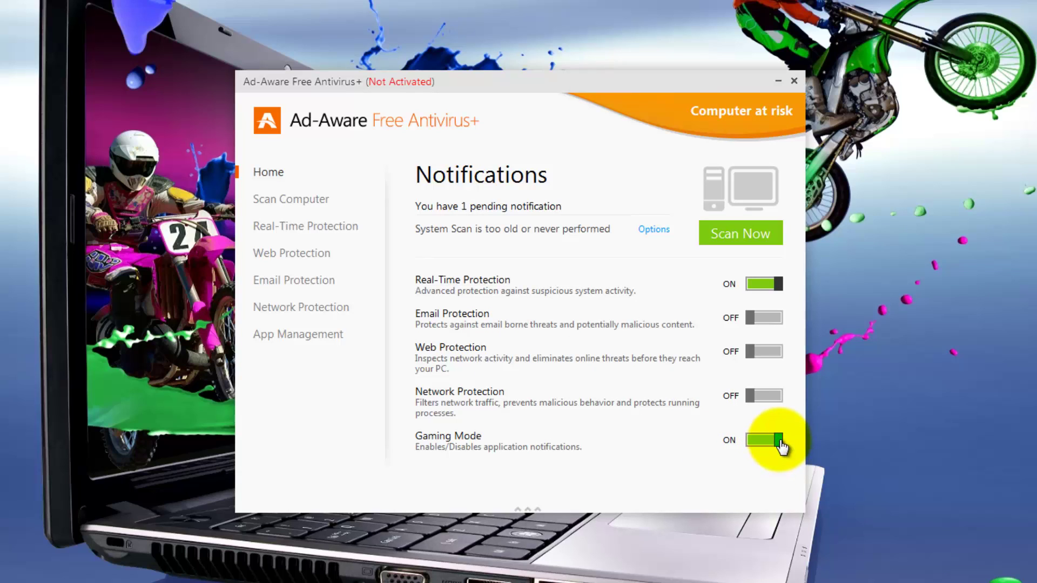
left_click(780, 442)
Resolve the pending system scan notification with the recommended option to fix the problem now.
left_click(654, 230)
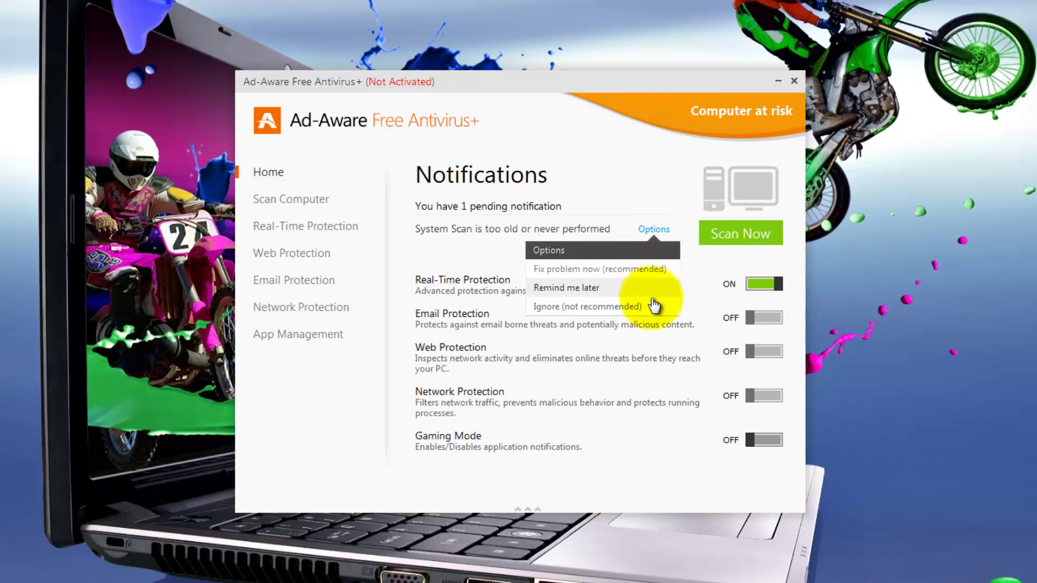
left_click(653, 270)
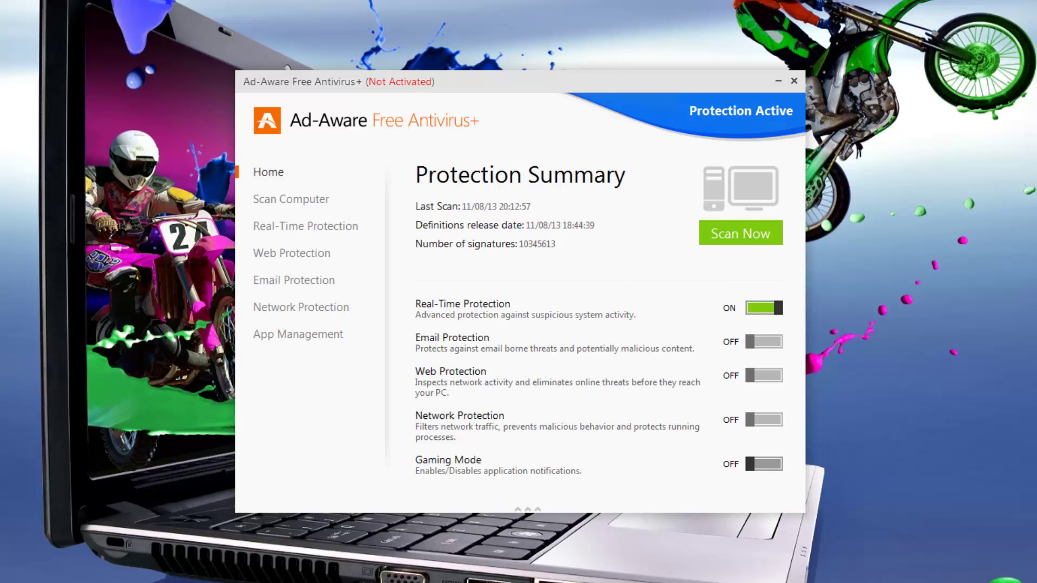
Set the automated scan schedule to run weekly on Saturday.
left_click(287, 200)
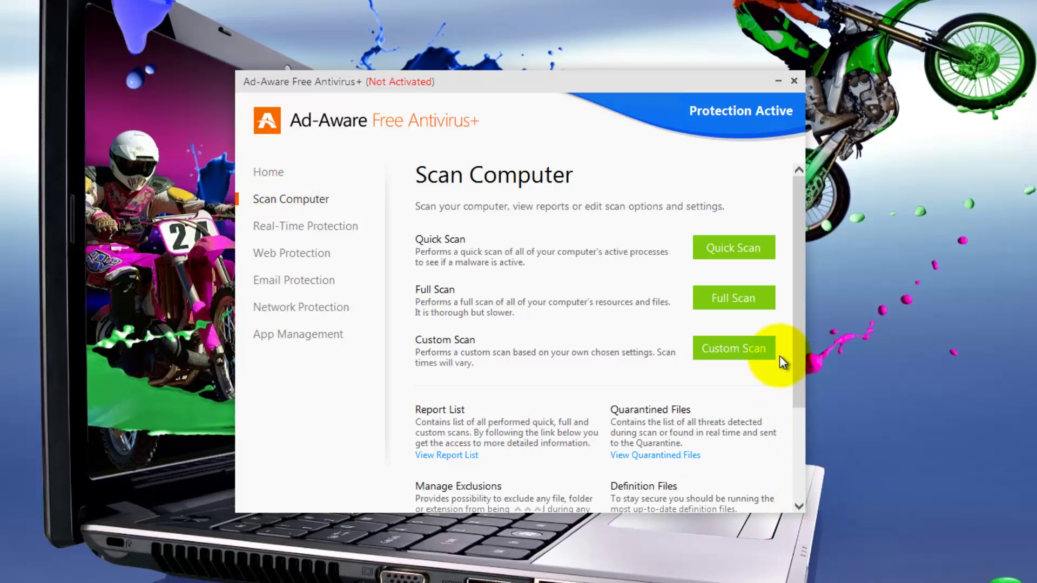
left_click_drag(796, 306, 820, 414)
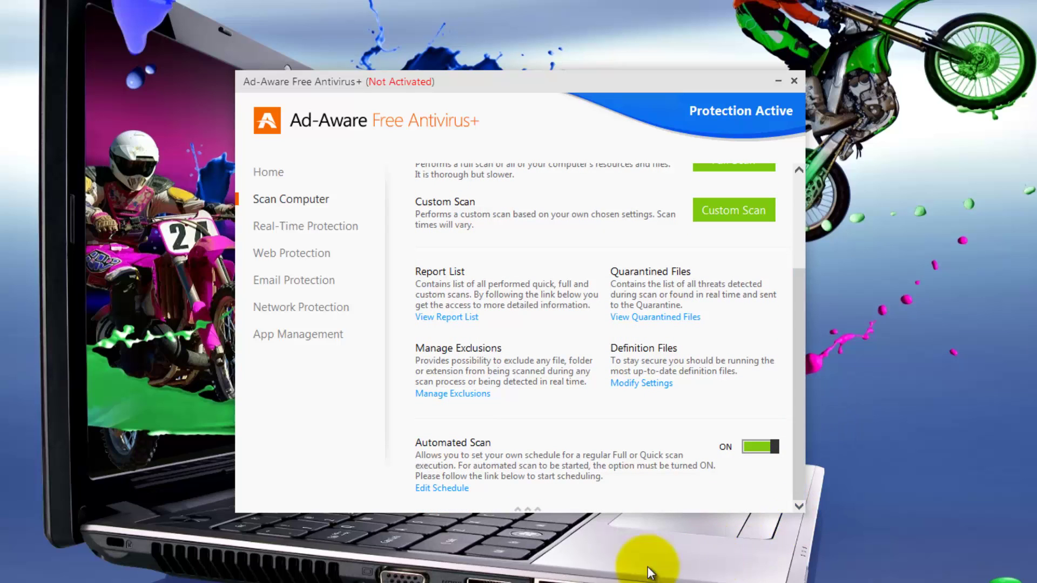
left_click(447, 489)
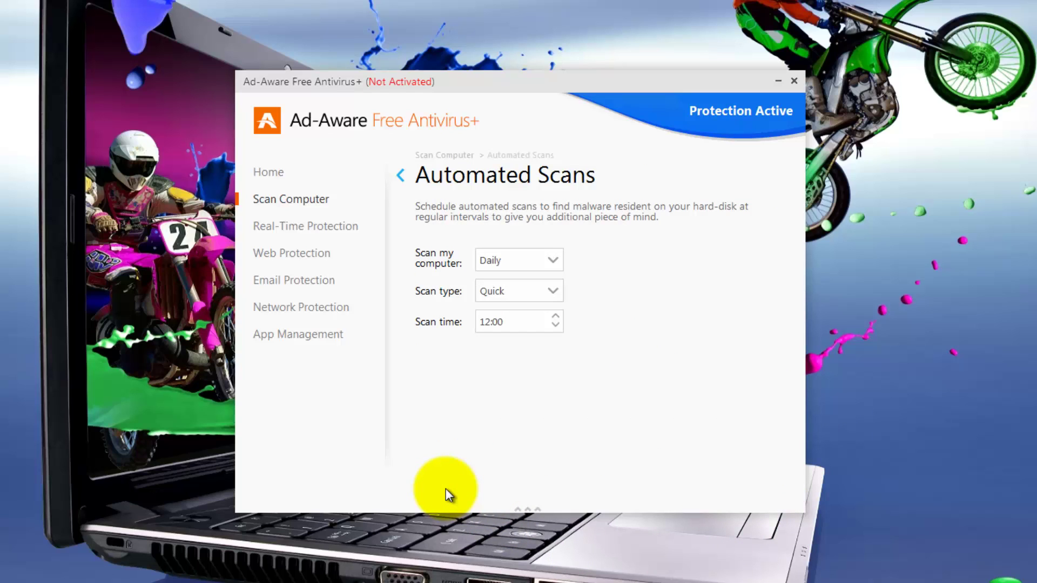
left_click(553, 262)
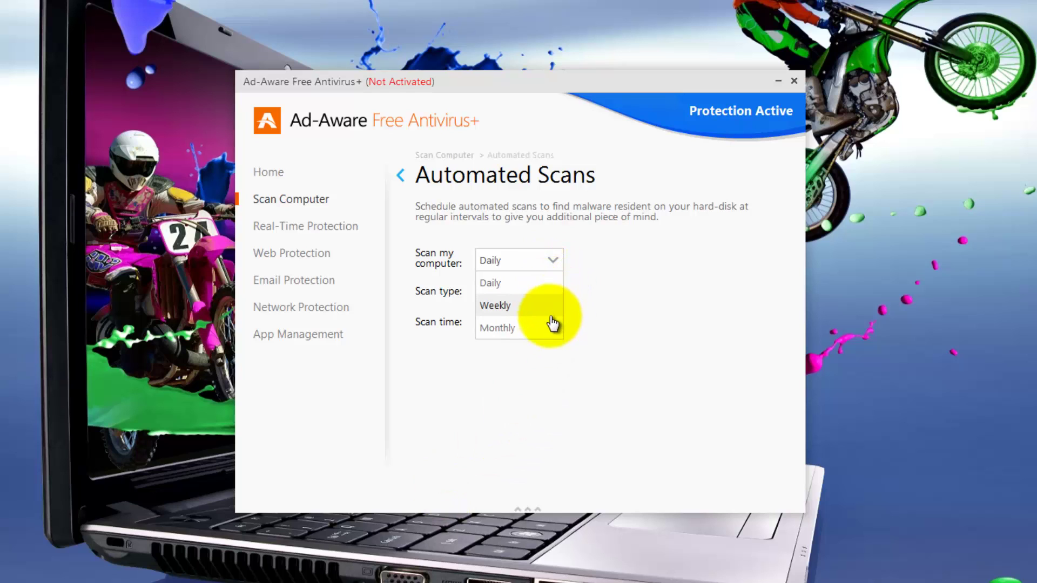
left_click(551, 306)
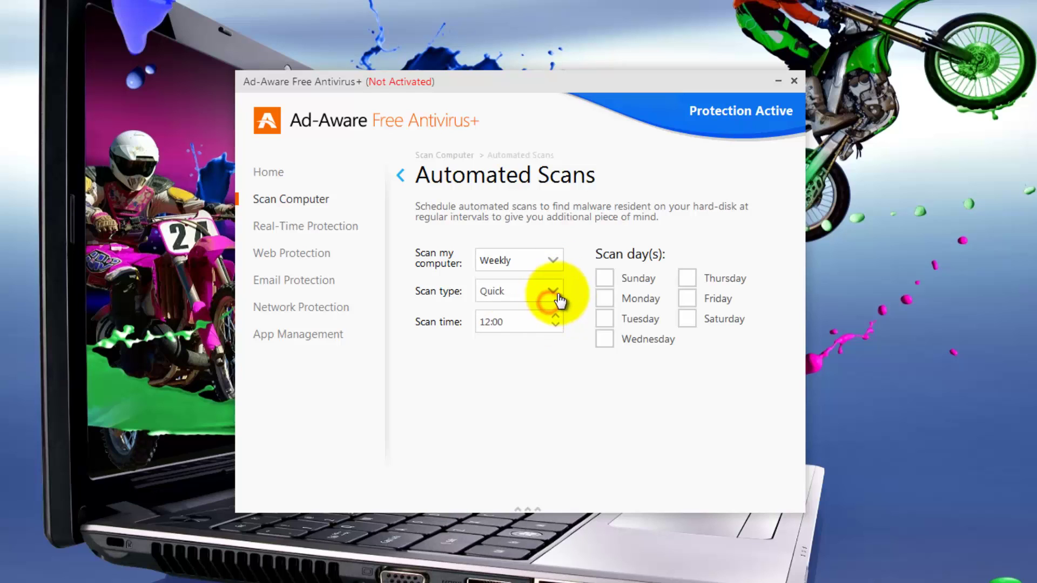
left_click(687, 320)
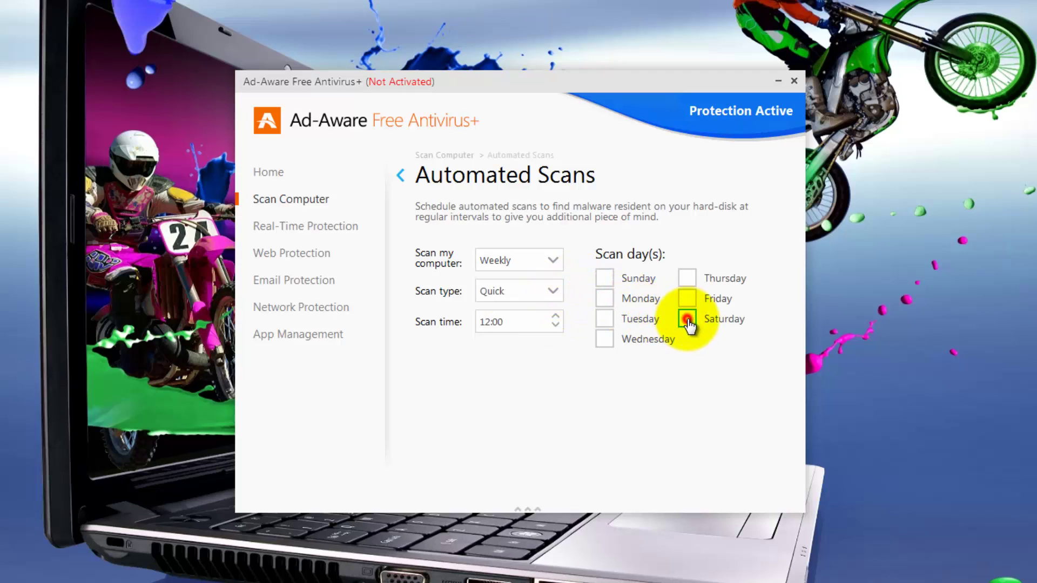
Increase the hour of the automated scan time and return to the Scan Computer page.
left_click(556, 318)
left_click(556, 318)
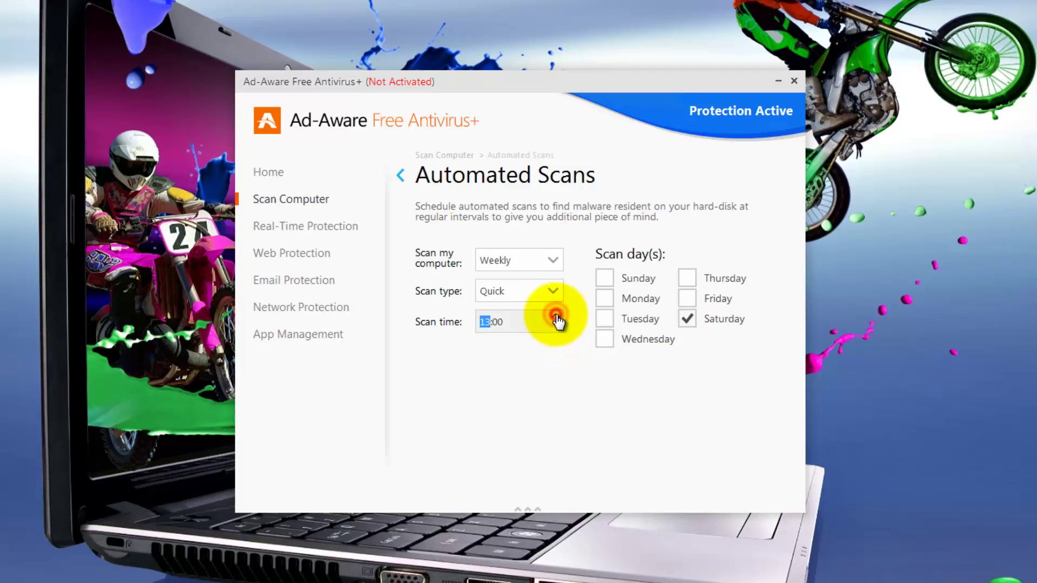
left_click(556, 318)
left_click(556, 318)
left_click(556, 317)
left_click(557, 317)
left_click(557, 318)
left_click(556, 318)
left_click(401, 175)
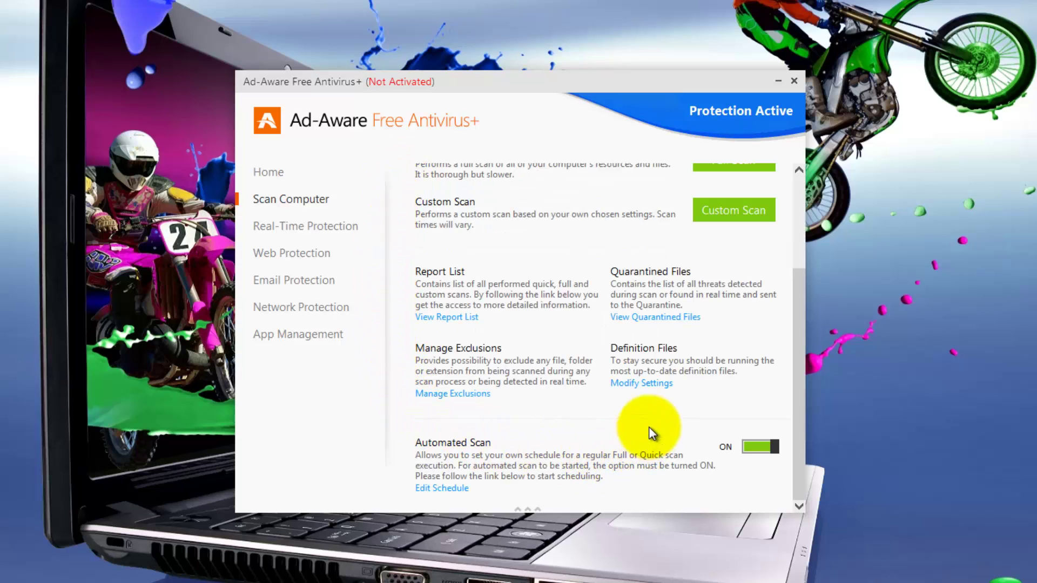
Review the definition files settings and the available intervals for checking for new threat definitions.
left_click(652, 384)
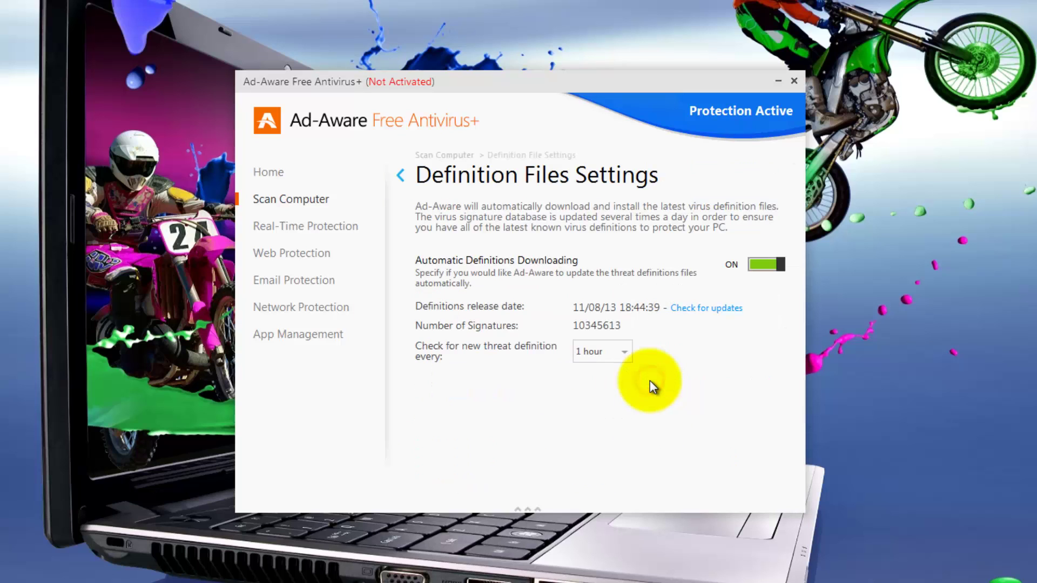
left_click(625, 353)
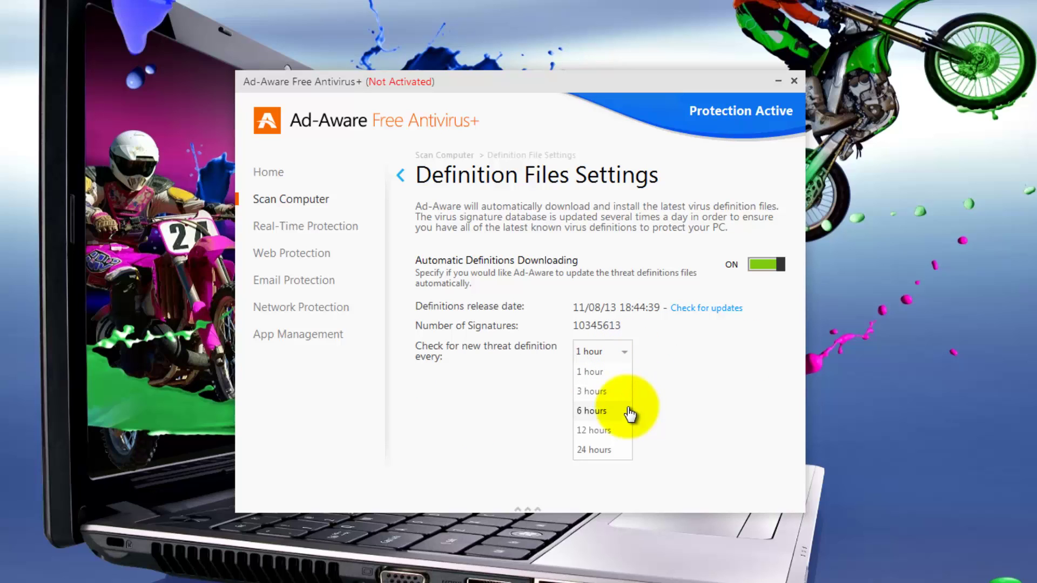
left_click(640, 349)
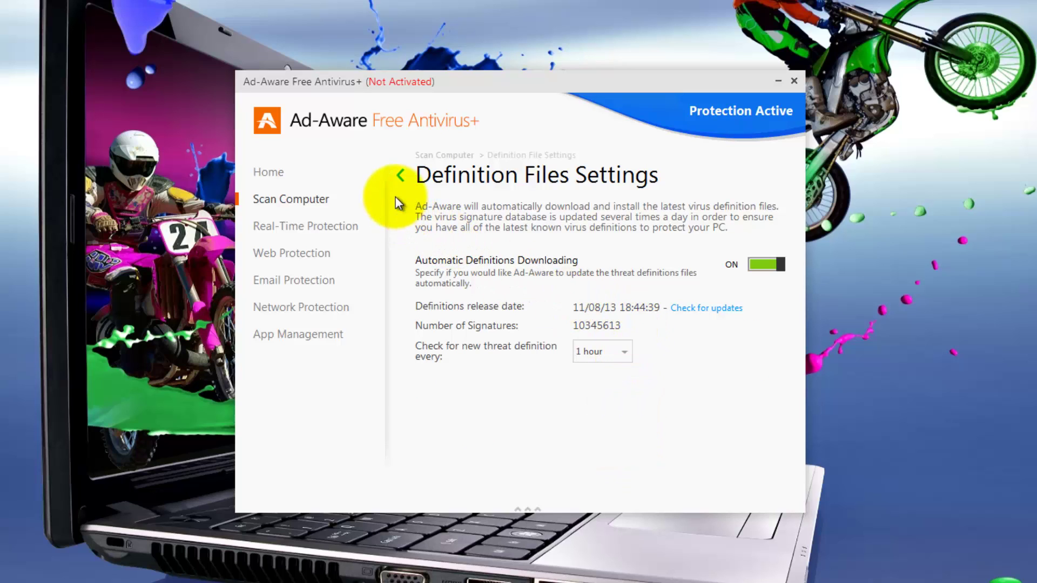
left_click(400, 175)
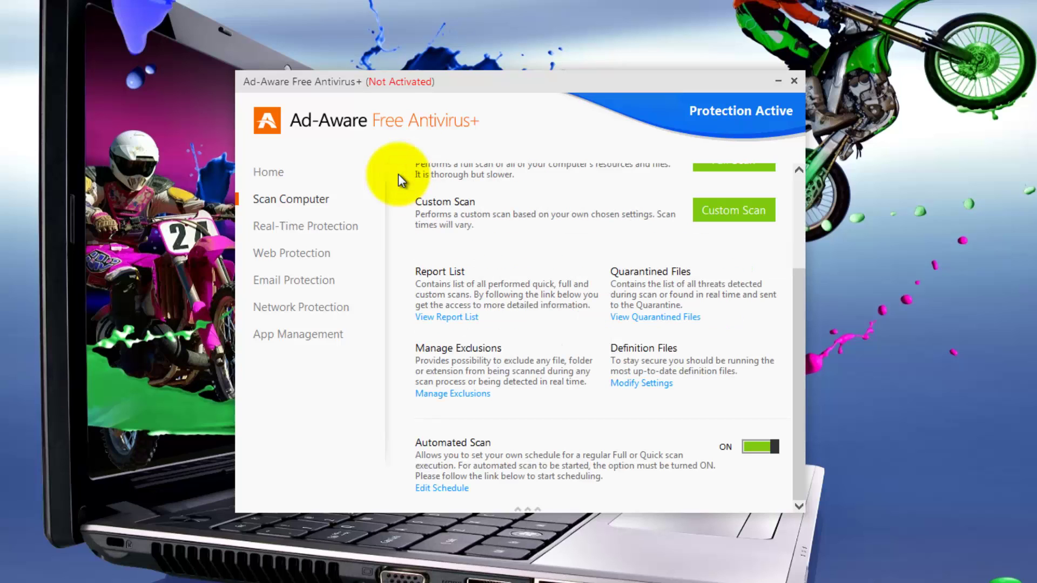
Add the Mozilla Firefox desktop shortcut to the paths excluded from scans.
left_click(437, 395)
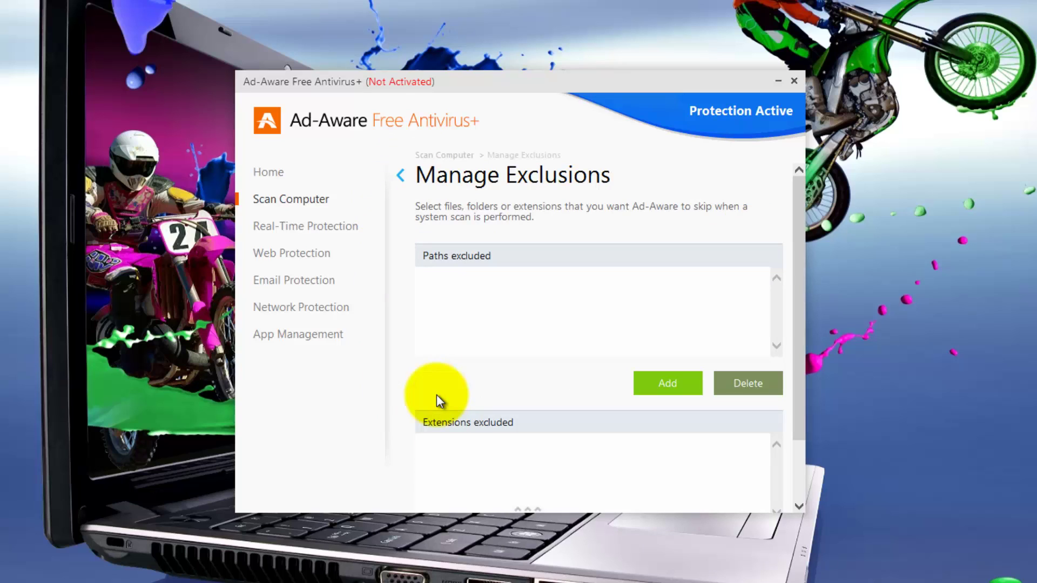
left_click(667, 382)
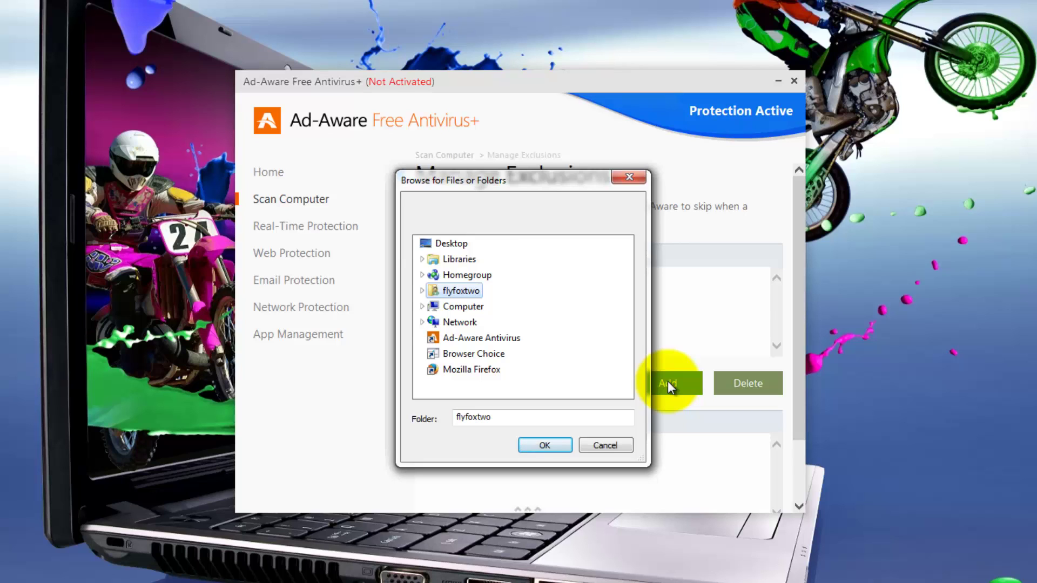
left_click(481, 369)
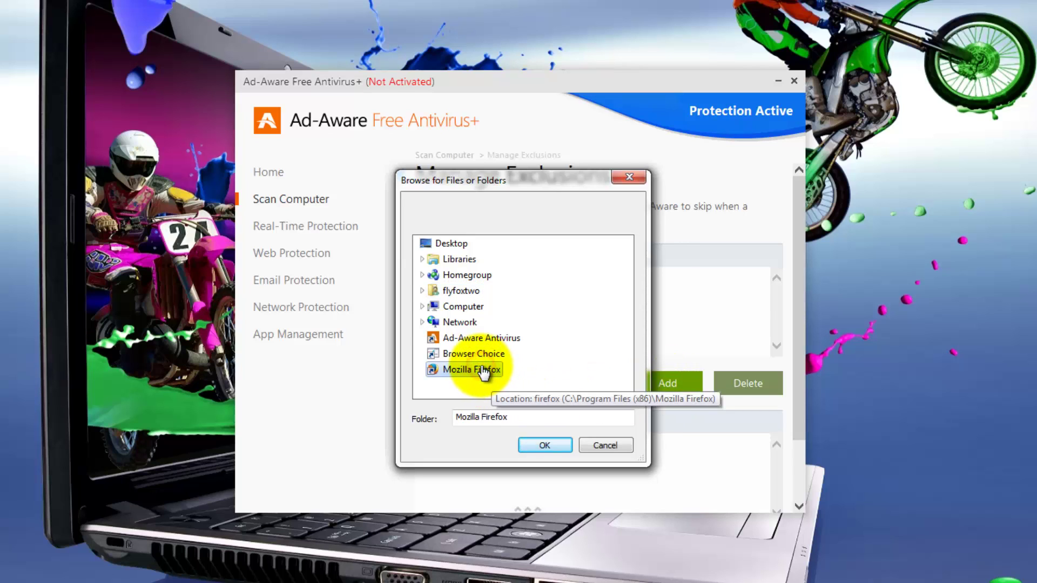
left_click(545, 445)
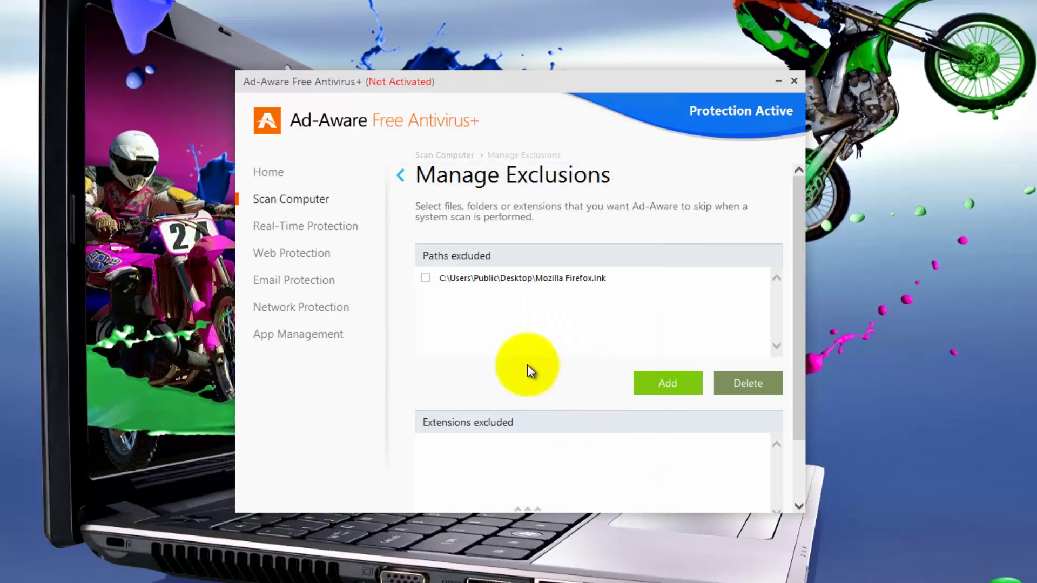
Delete the Mozilla Firefox shortcut from the excluded paths and return to the Scan Computer page.
left_click(425, 278)
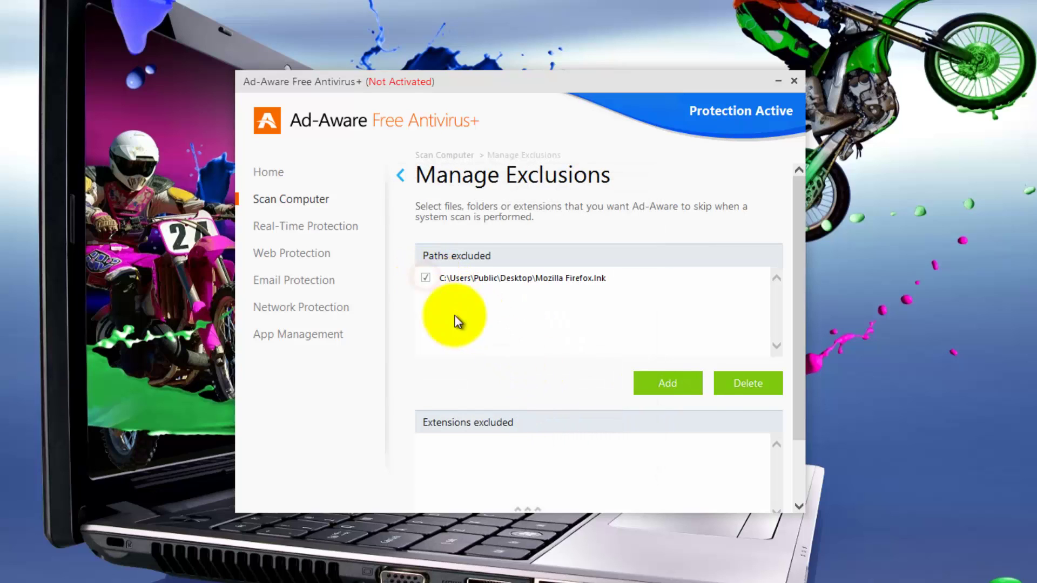
left_click(738, 389)
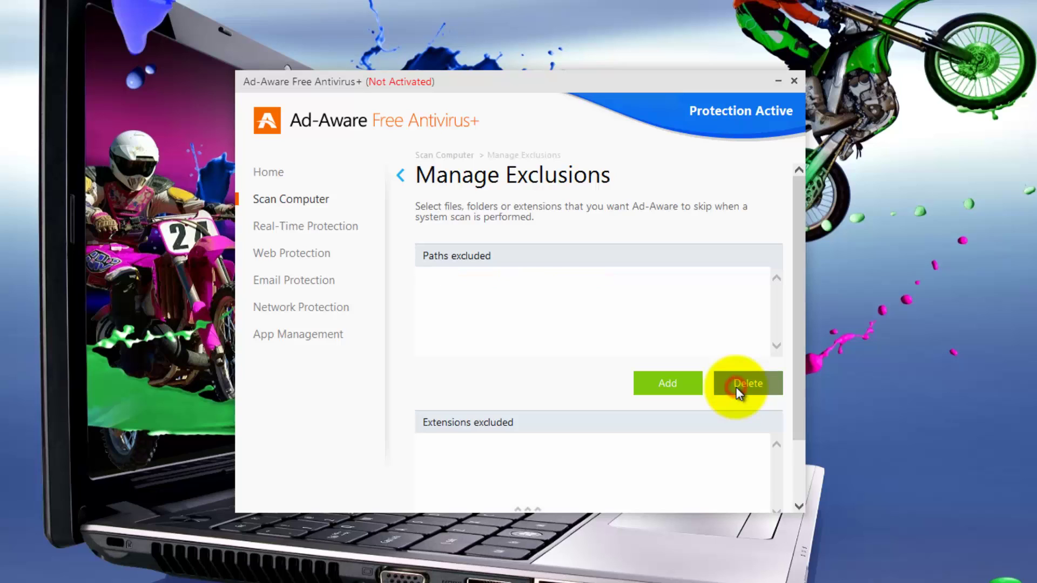
left_click_drag(797, 305, 800, 230)
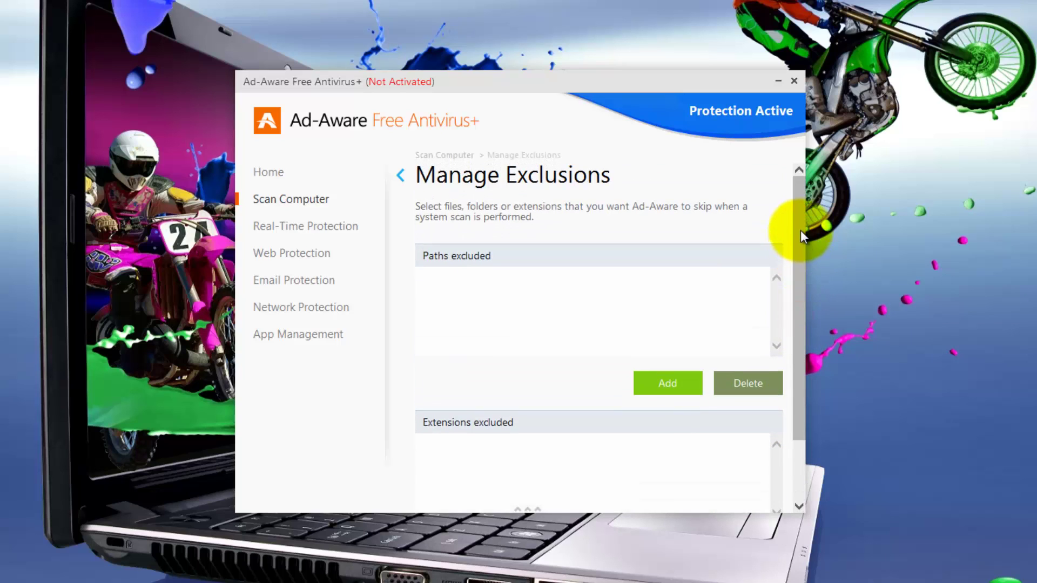
left_click(401, 175)
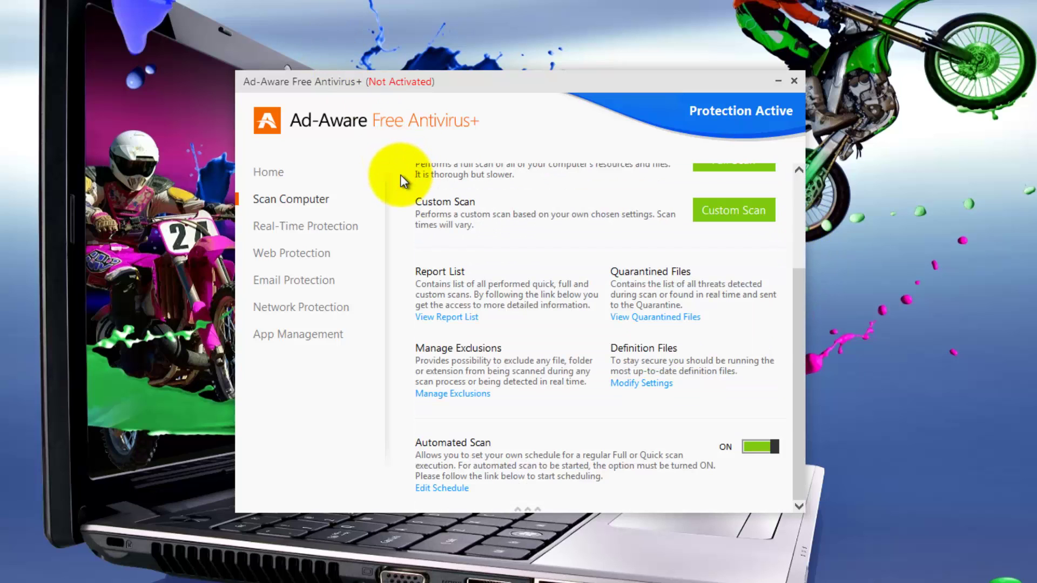
View the quarantined files and the scan report list, returning to the scan types on the Scan Computer page.
left_click(647, 317)
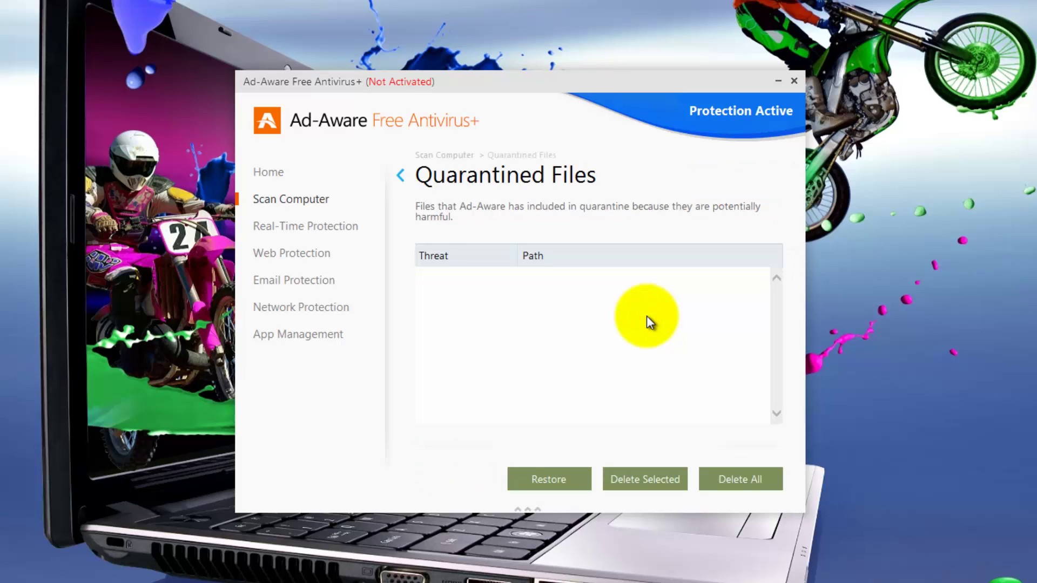
left_click(401, 176)
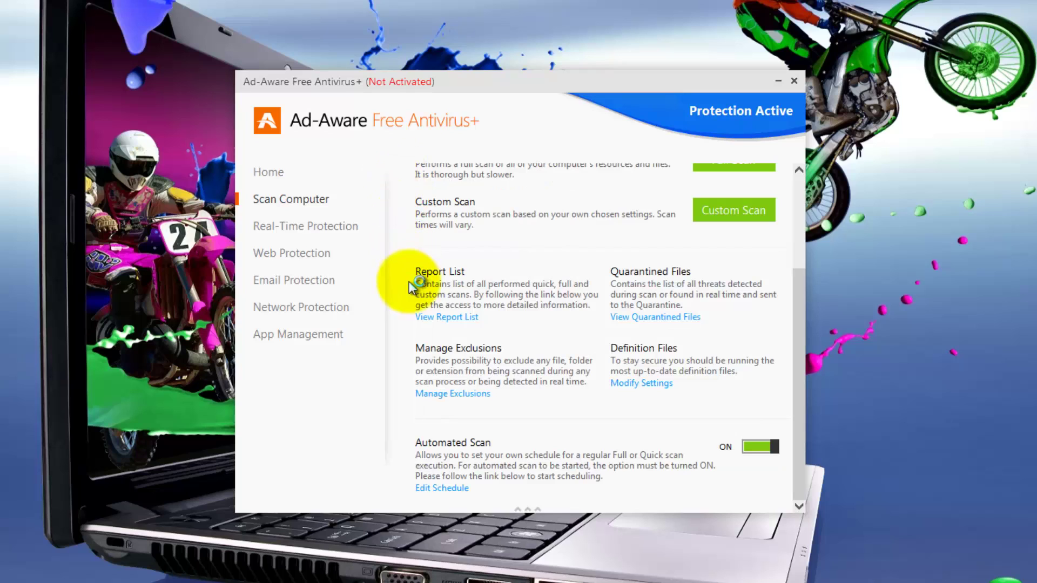
left_click(456, 317)
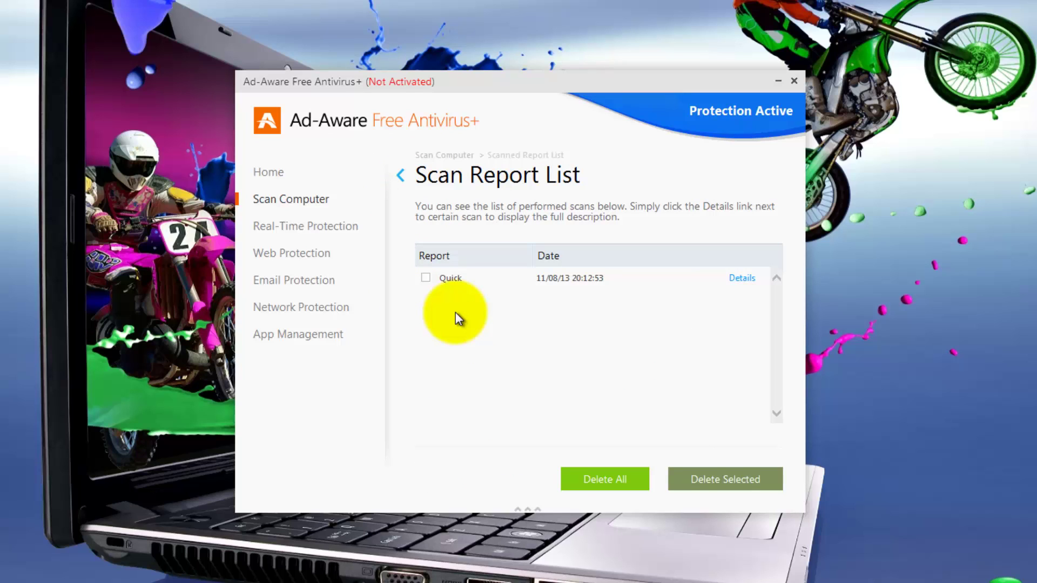
left_click(400, 175)
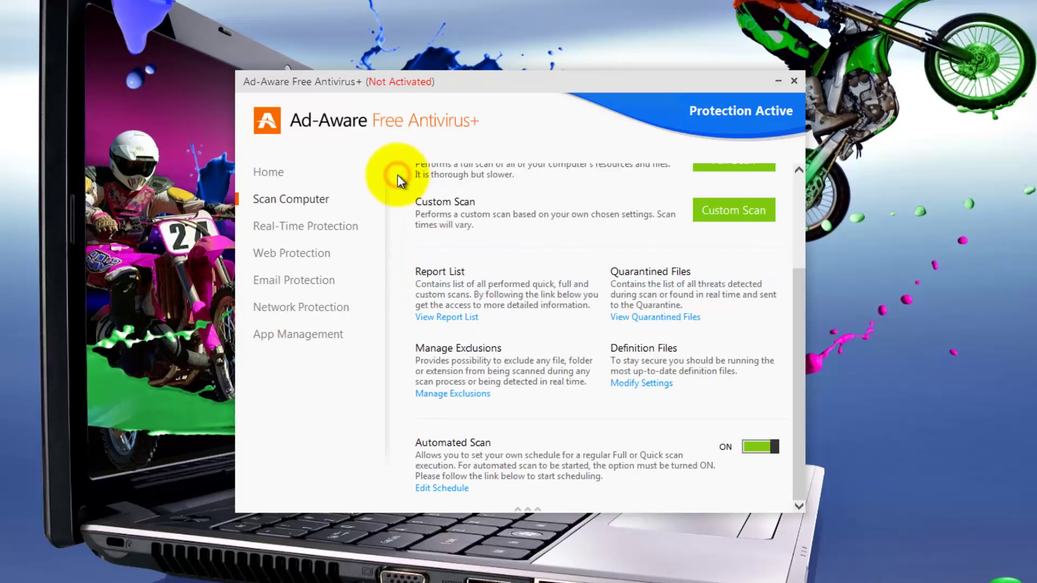
left_click_drag(799, 351, 801, 237)
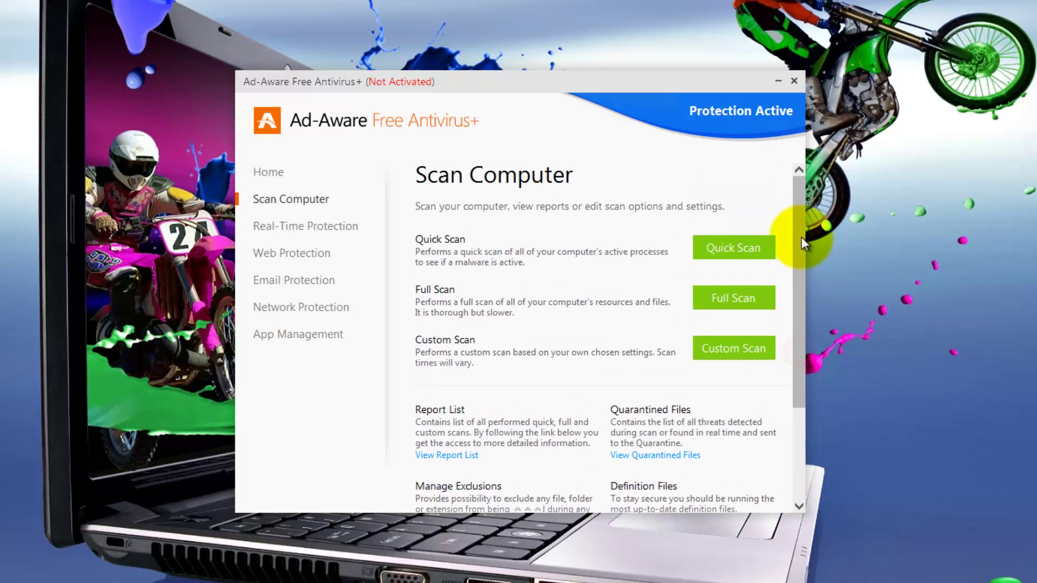
Run a quick scan, review its report's overview, scan result and detected objects, and return to the Scan Computer page.
left_click(736, 252)
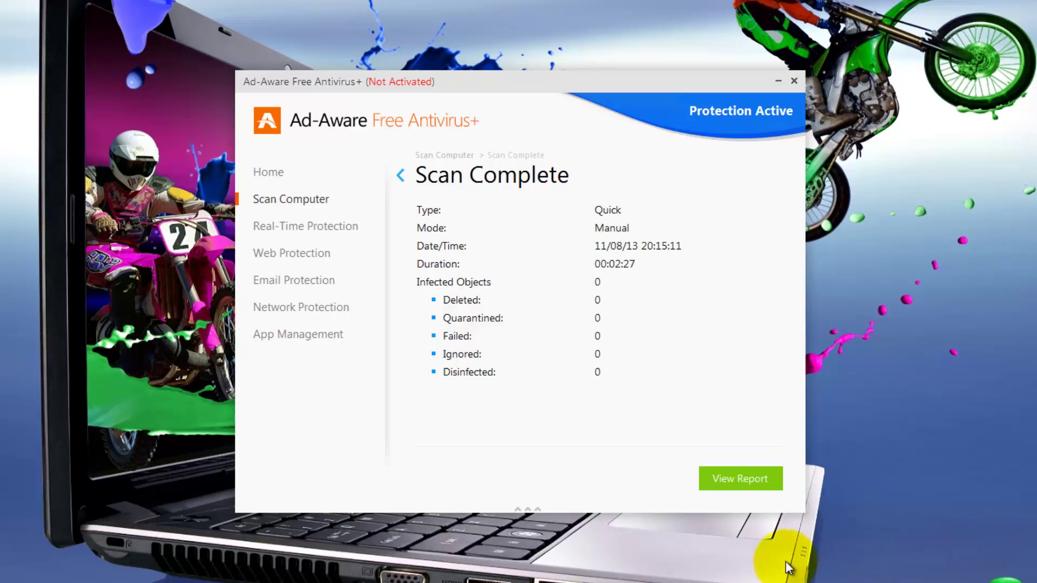
left_click(737, 482)
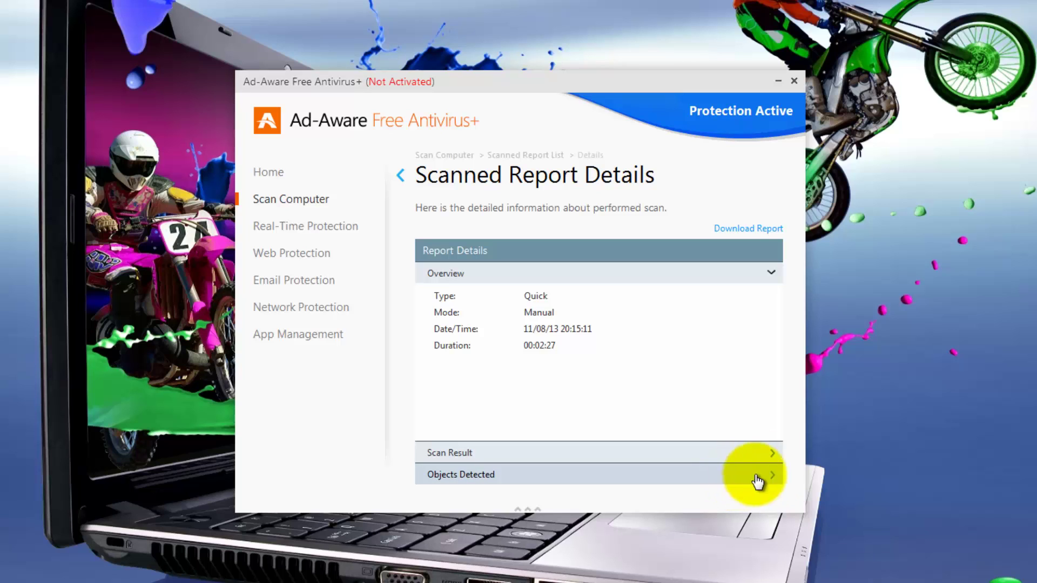
left_click(772, 453)
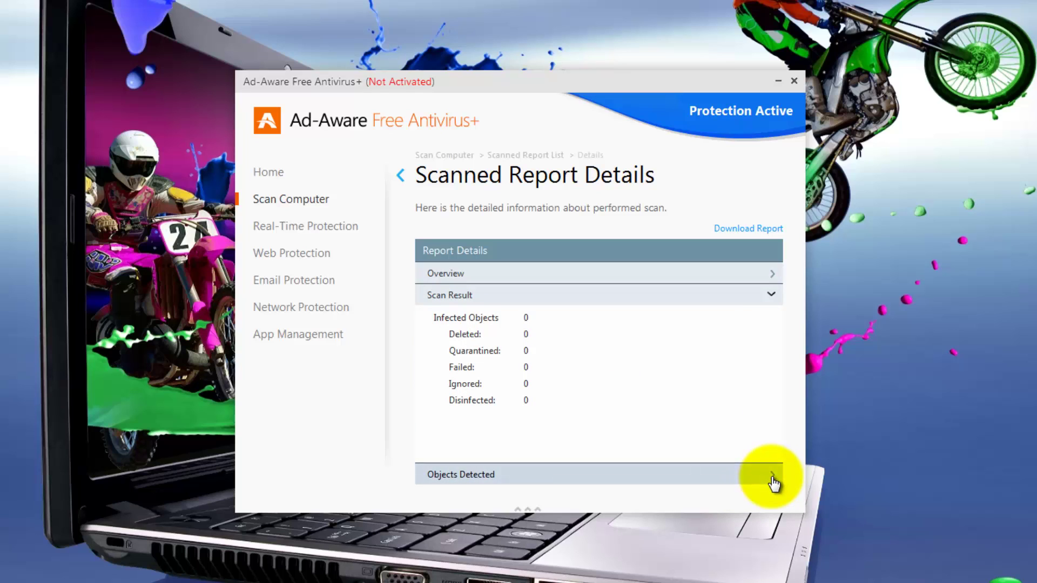
left_click(772, 476)
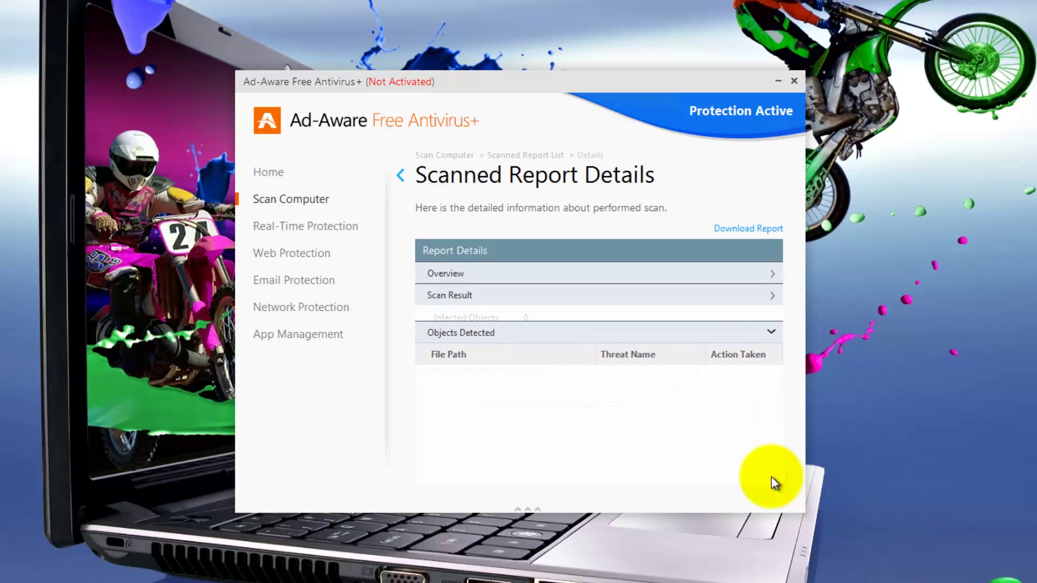
left_click(774, 276)
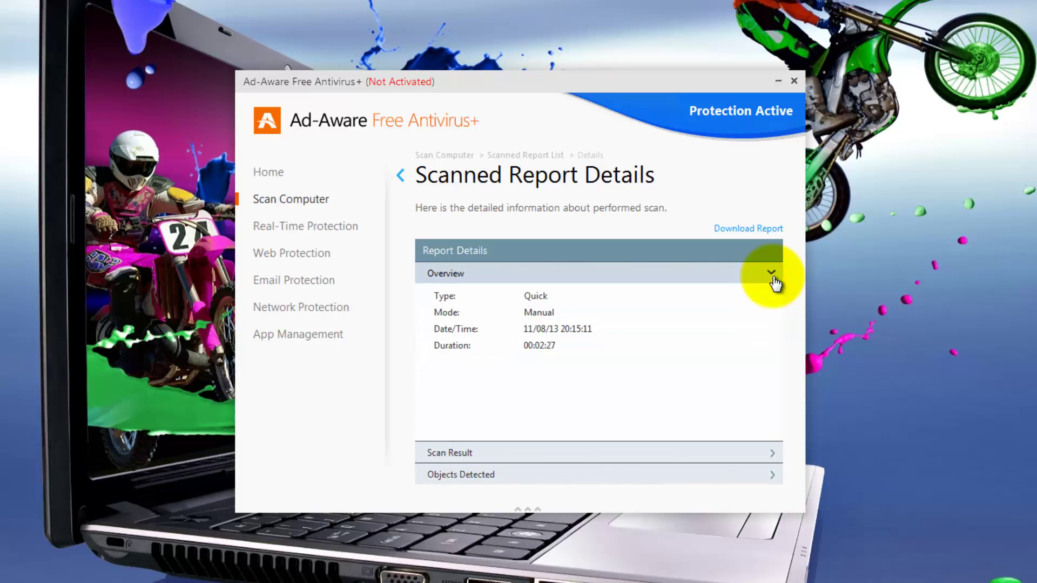
left_click(401, 175)
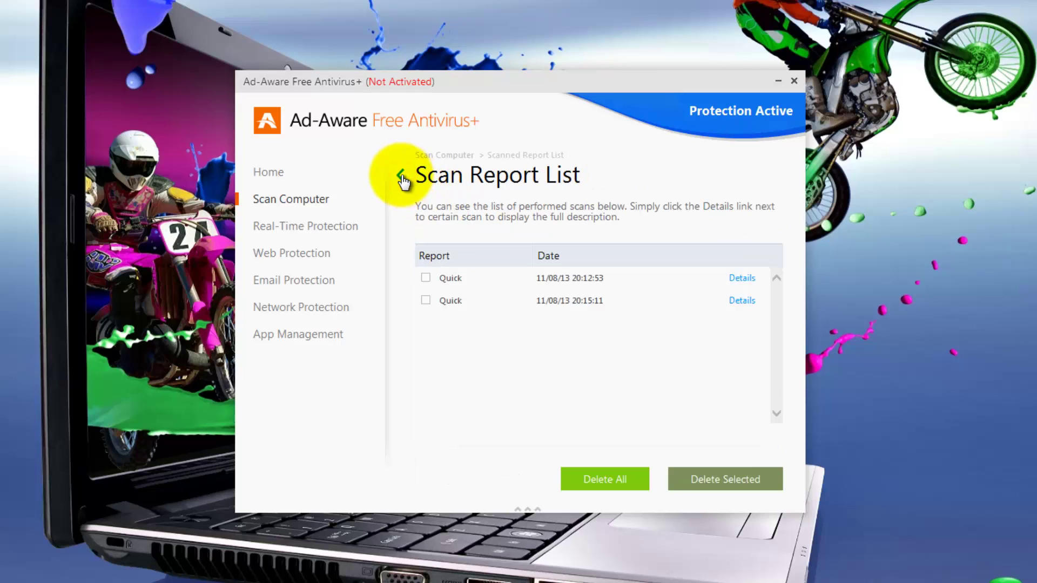
left_click(402, 176)
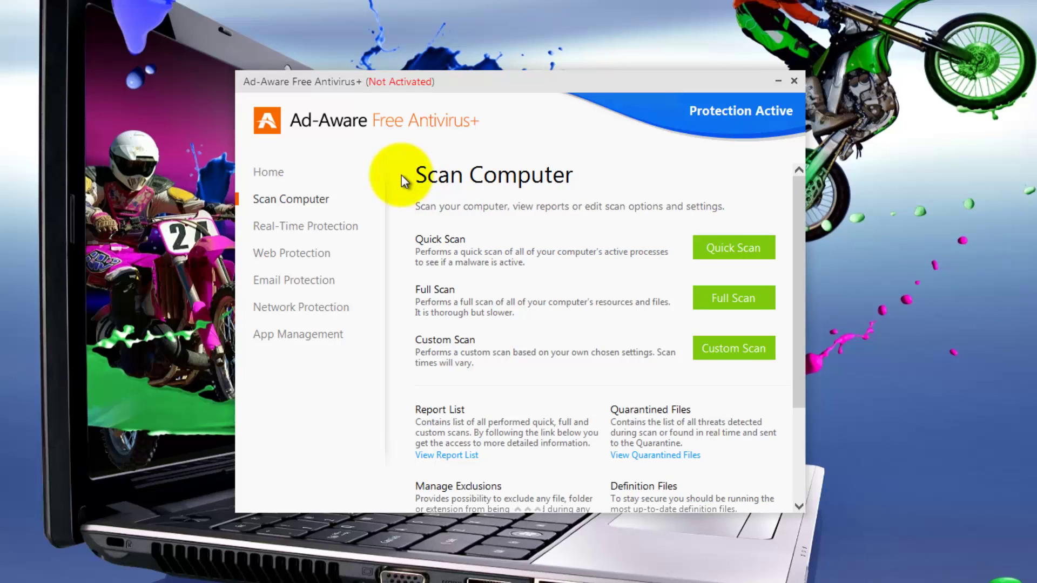
Set up a custom scan with the Scan rootkits option and the user profile's Downloads folder as the scan path.
left_click(727, 350)
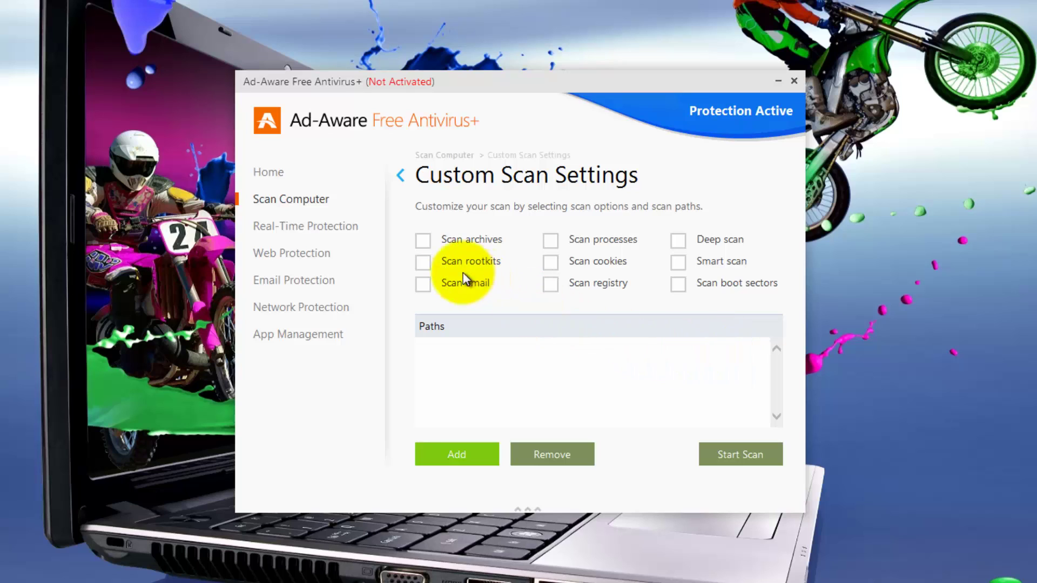
left_click(424, 263)
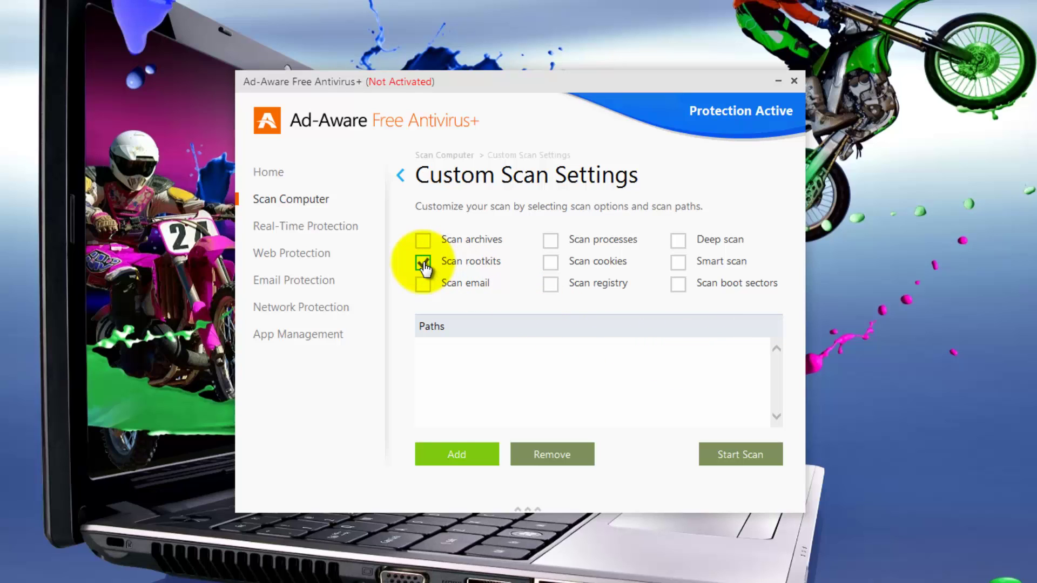
left_click(463, 454)
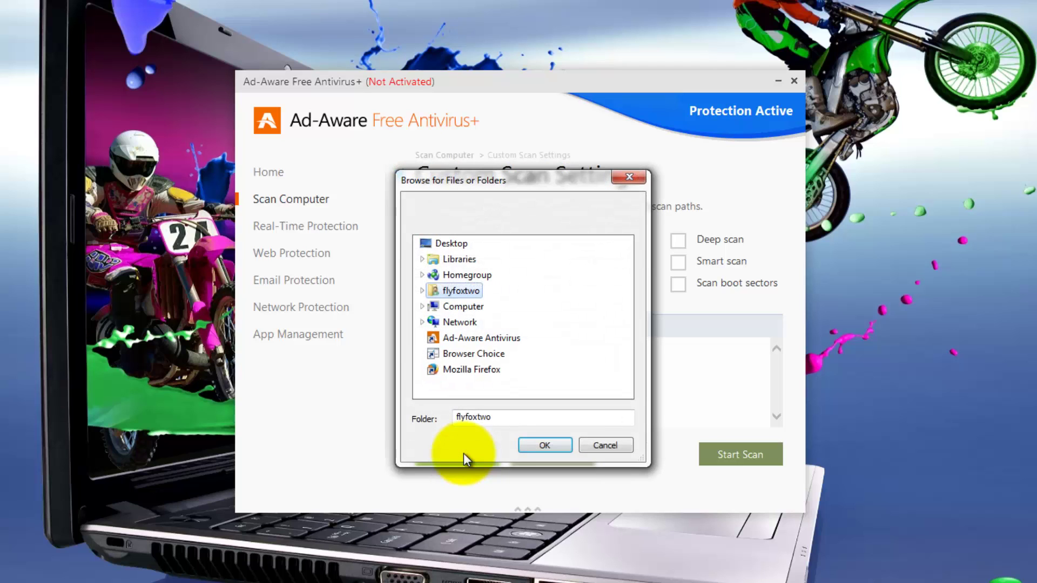
left_click(422, 292)
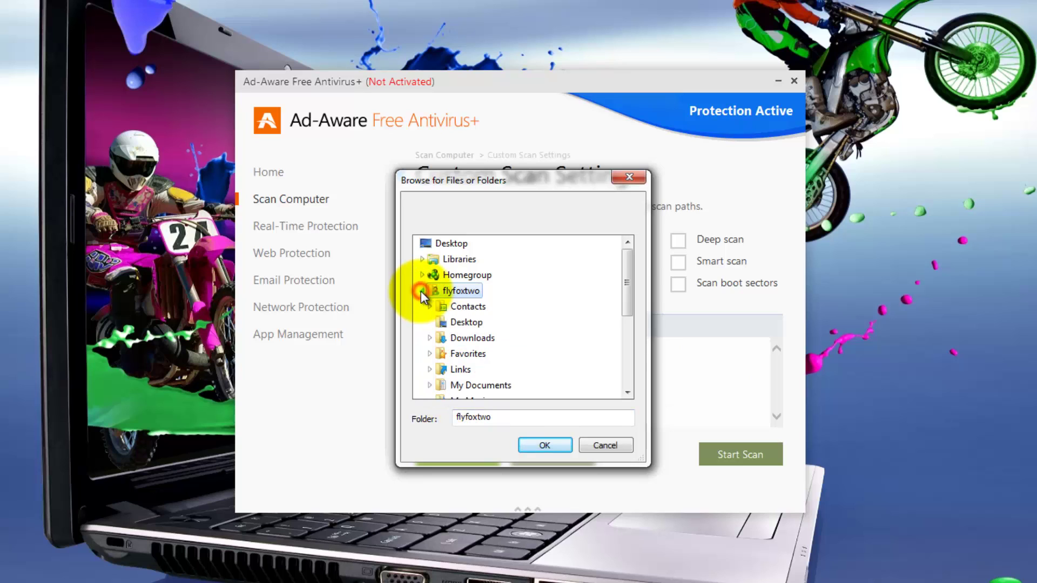
double_click(456, 339)
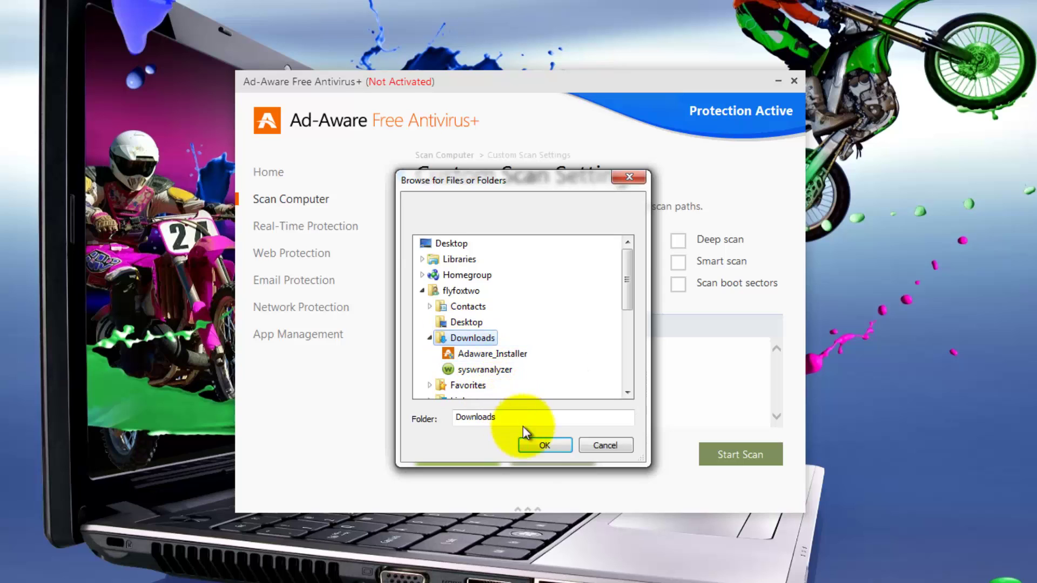
left_click(542, 445)
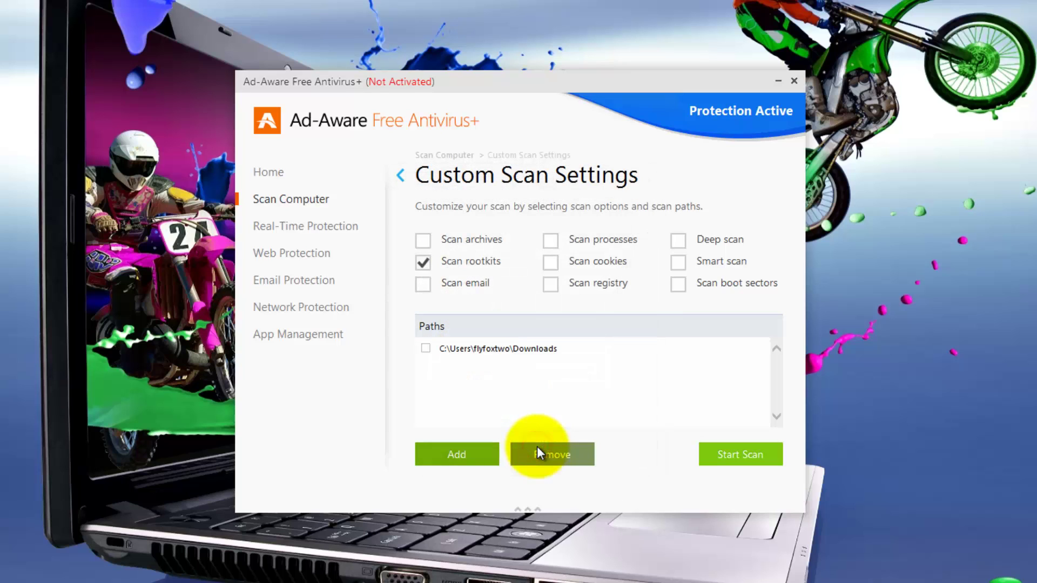
Select the Downloads path, run the custom scan and return to the Scan Computer page.
left_click(426, 350)
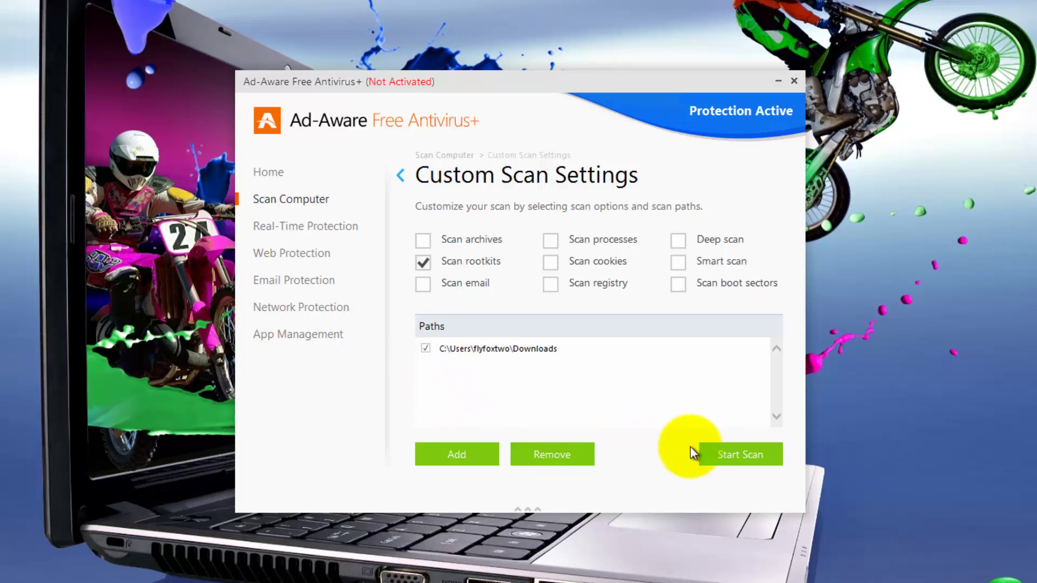
left_click(744, 456)
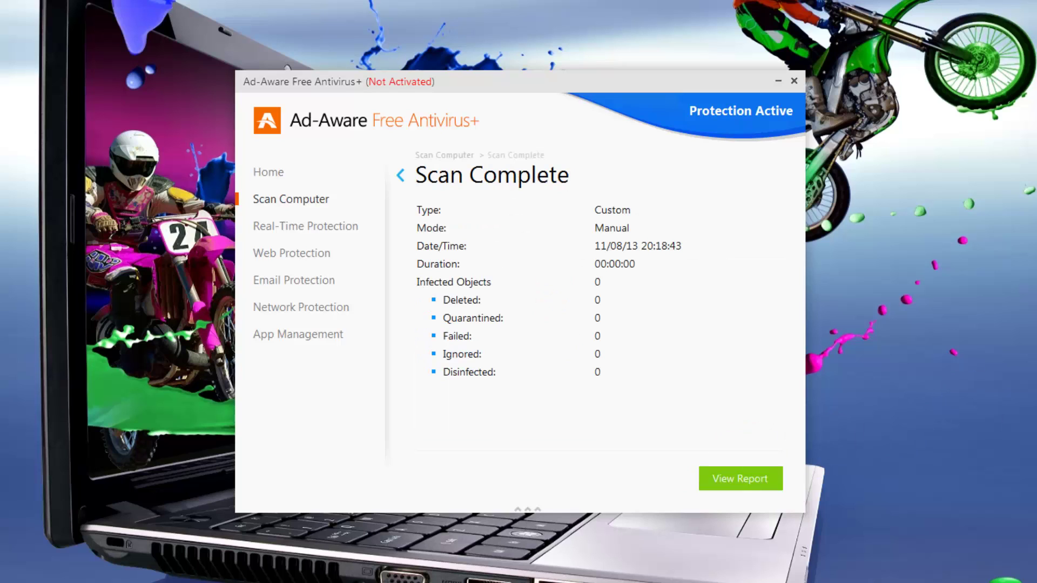
left_click(399, 175)
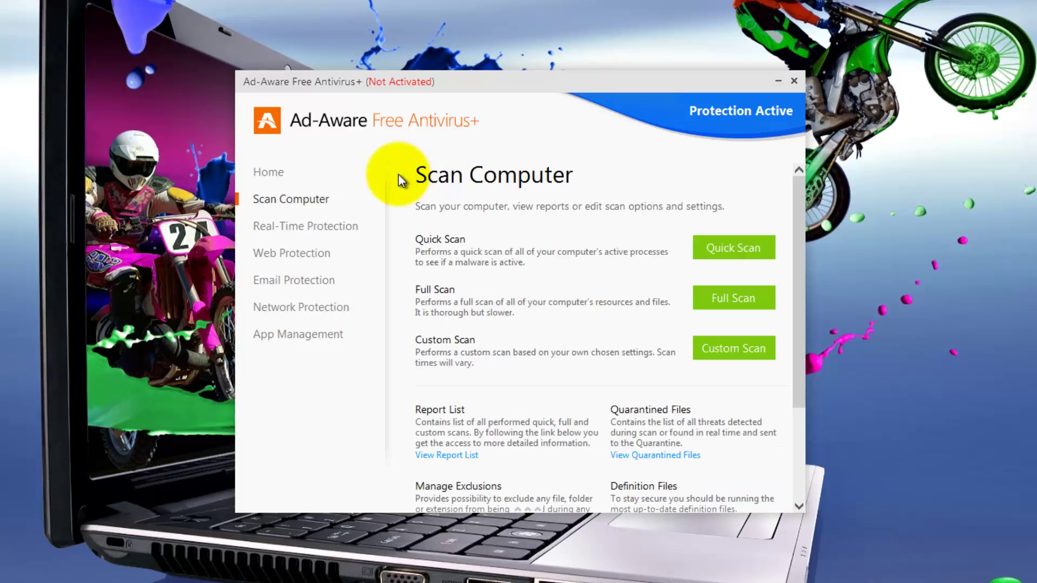
Turn Gaming Mode on and back off in the App Management settings.
left_click(312, 338)
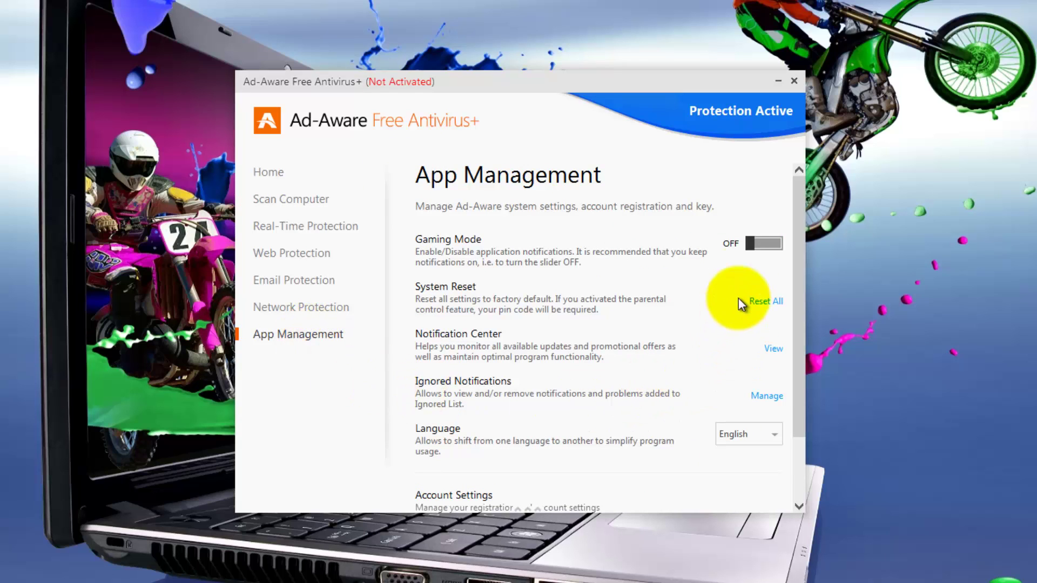
left_click(750, 244)
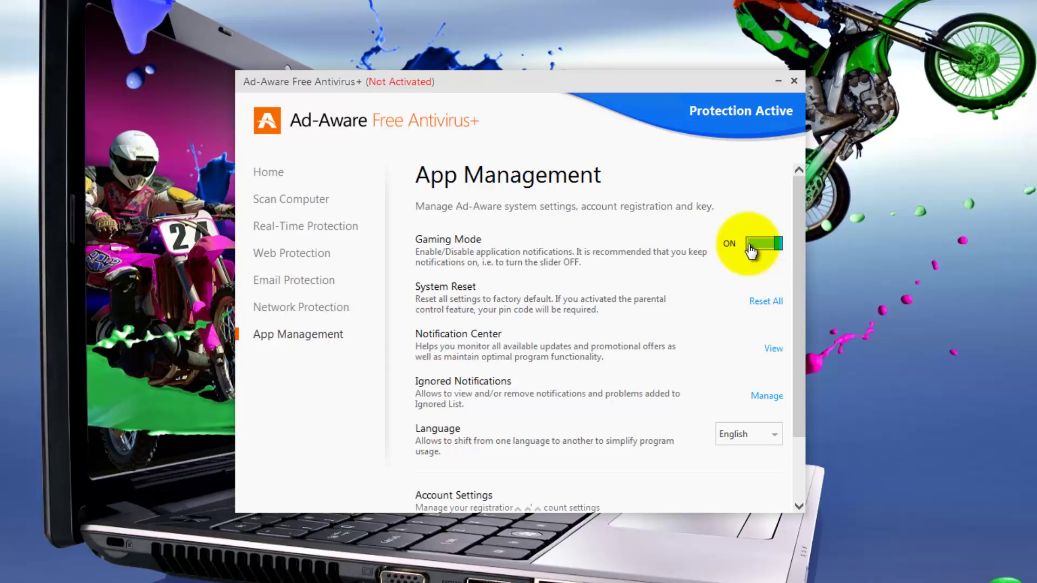
left_click(780, 245)
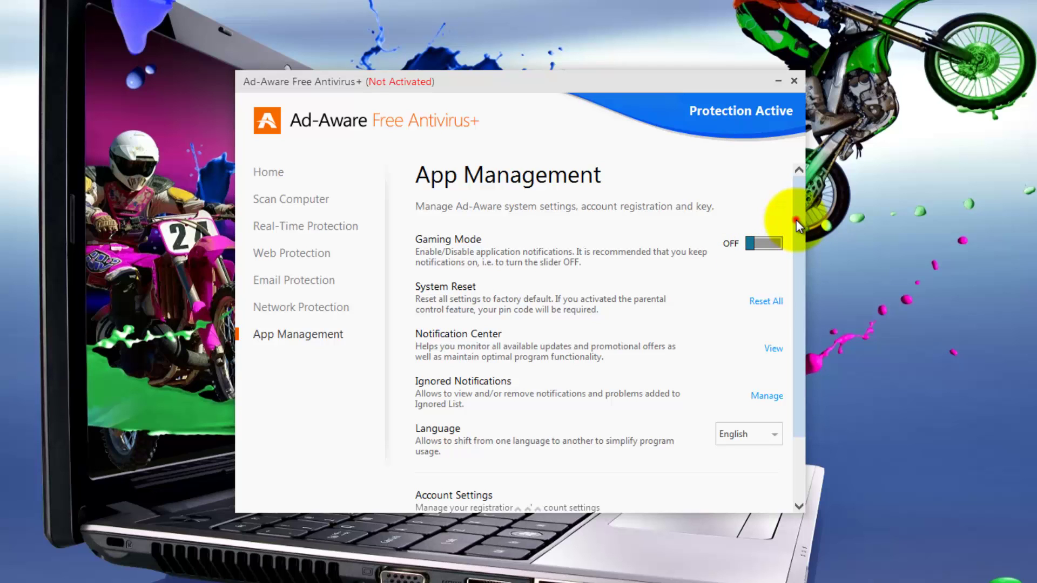
Review the remaining App Management settings, including the account settings and the available interface languages.
left_click_drag(796, 226, 799, 287)
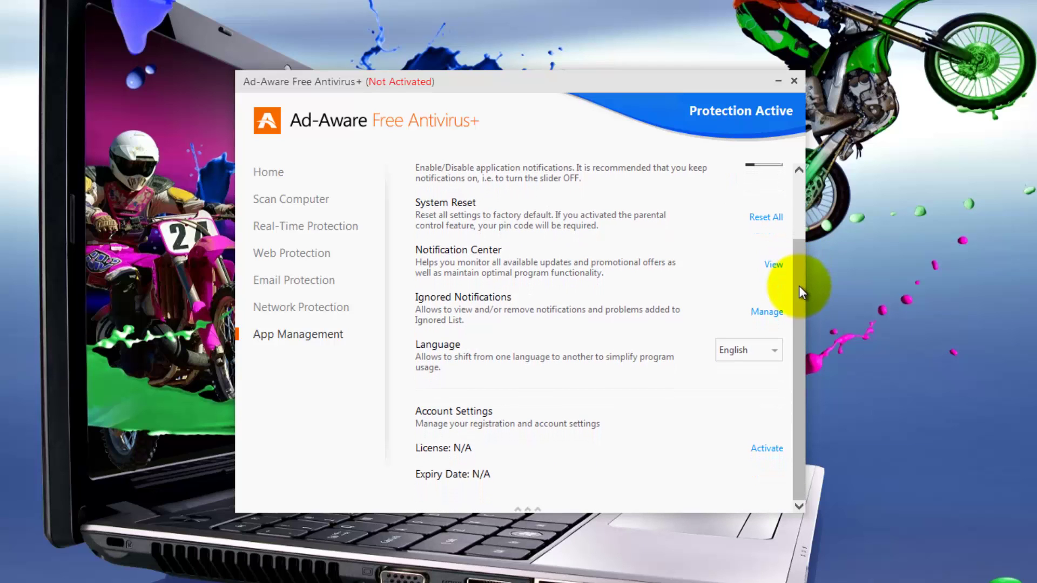
left_click(775, 353)
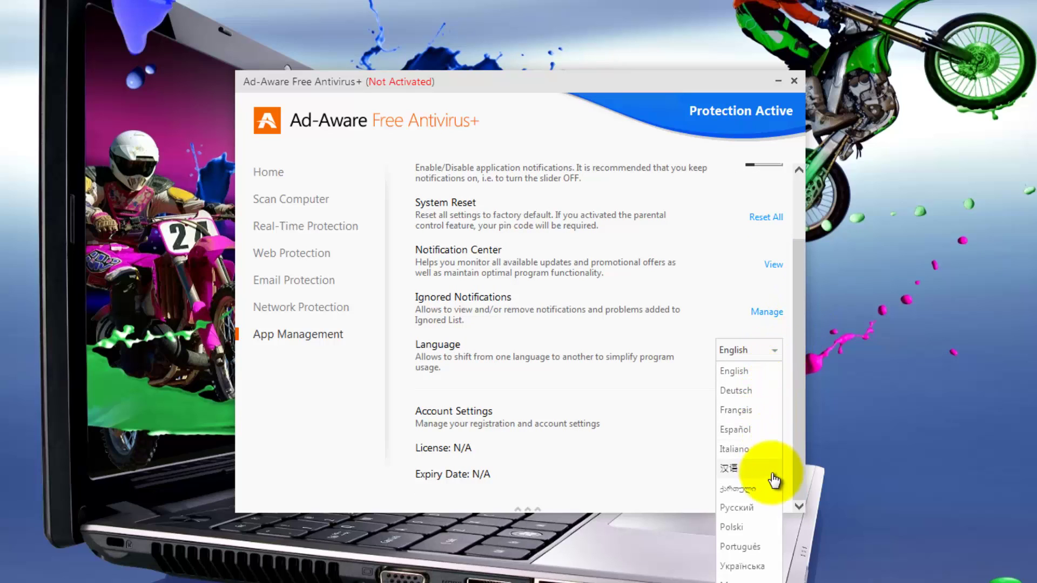
left_click(782, 353)
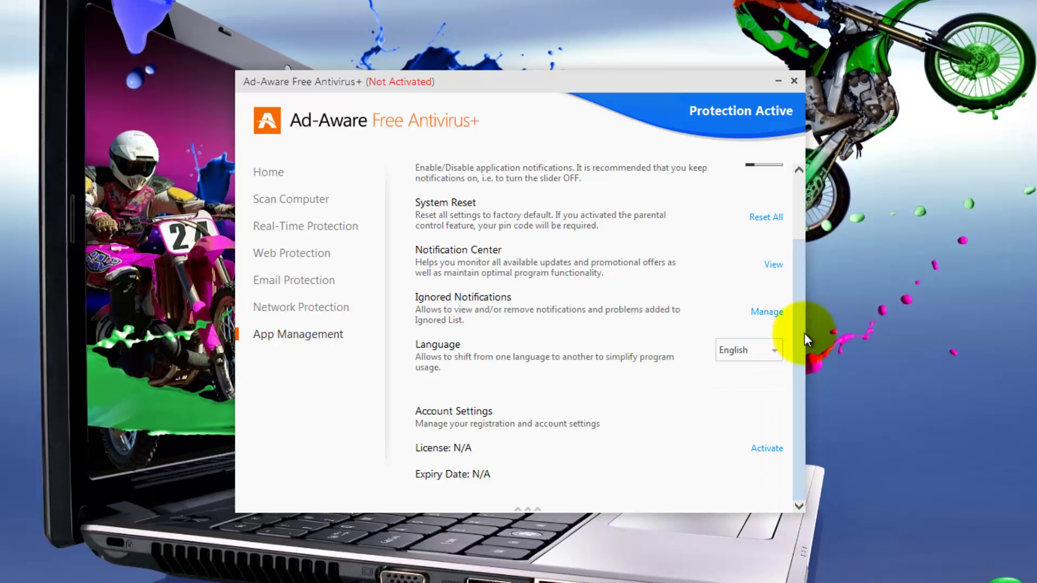
Return to the Protection Summary on the Home page and close the antivirus window.
left_click_drag(799, 329, 811, 227)
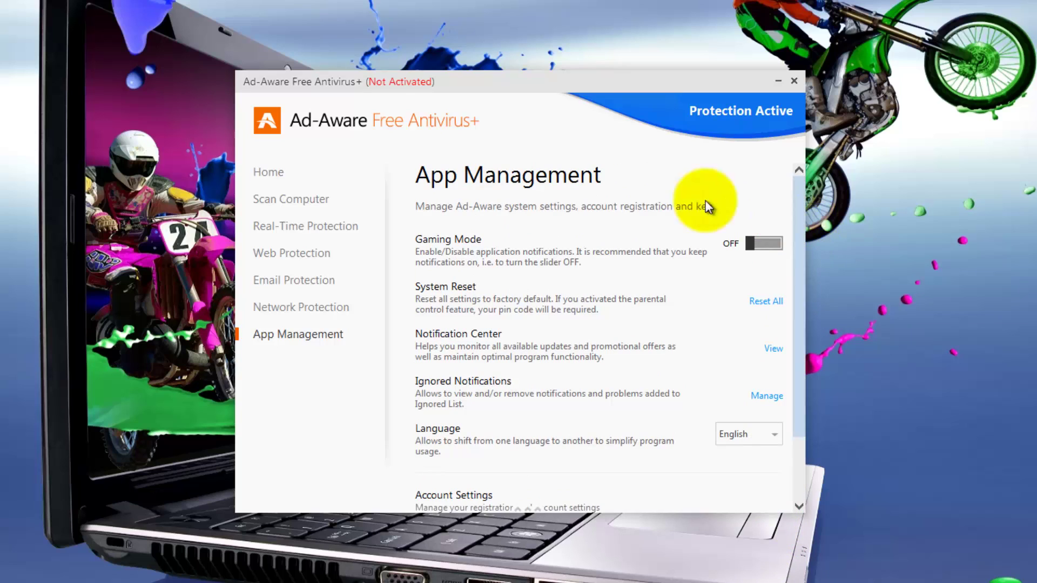
left_click(268, 173)
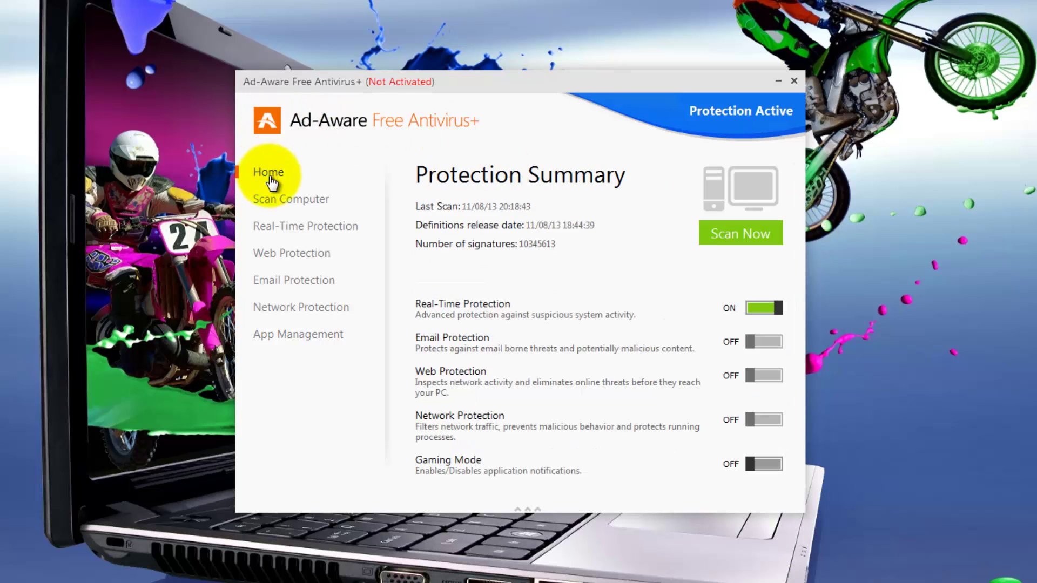
left_click(795, 81)
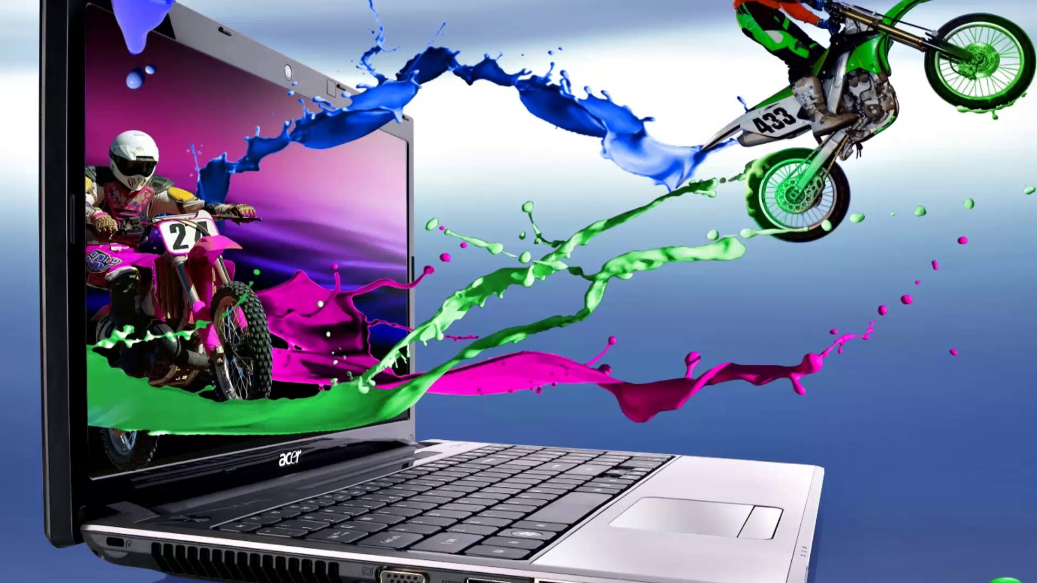